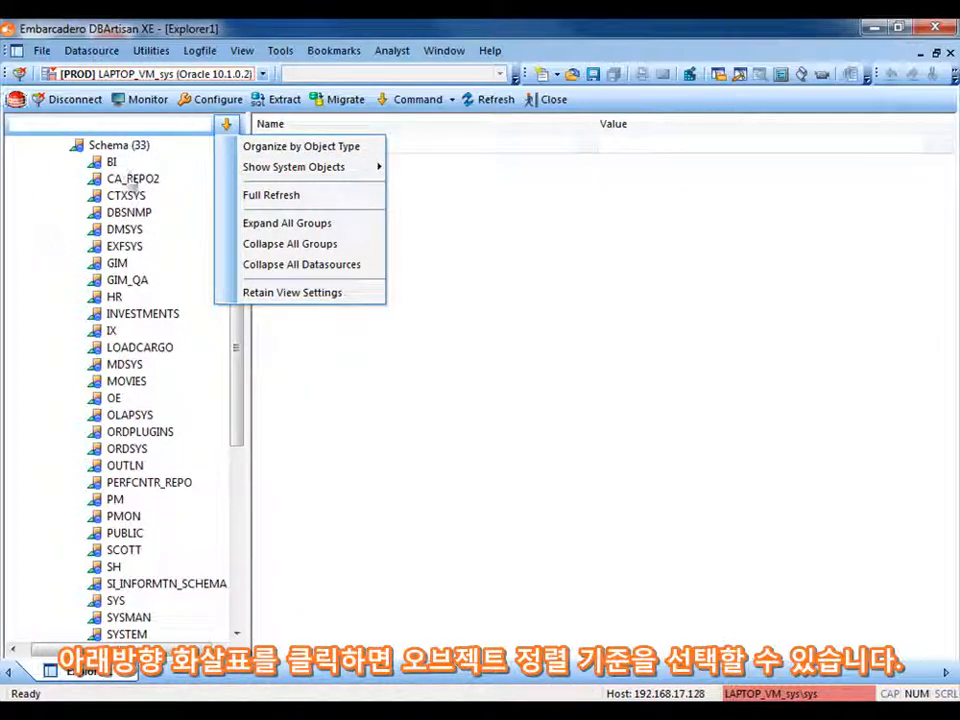
- List the tables of the GIM schema and start creating a new table there
left_click(182, 253)
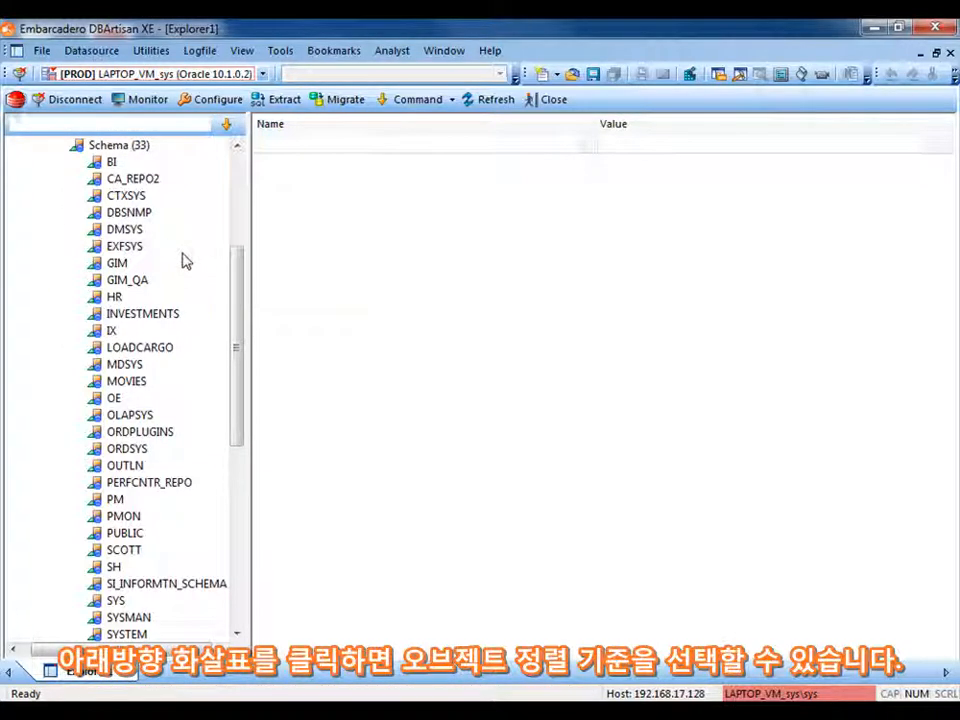
left_click(78, 264)
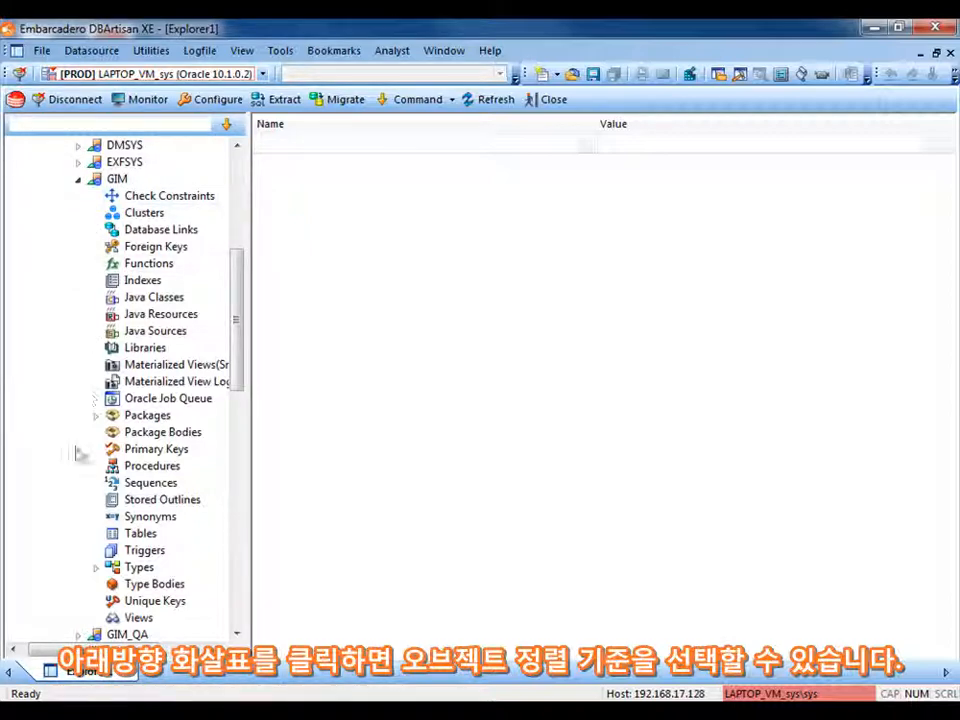
left_click(139, 536)
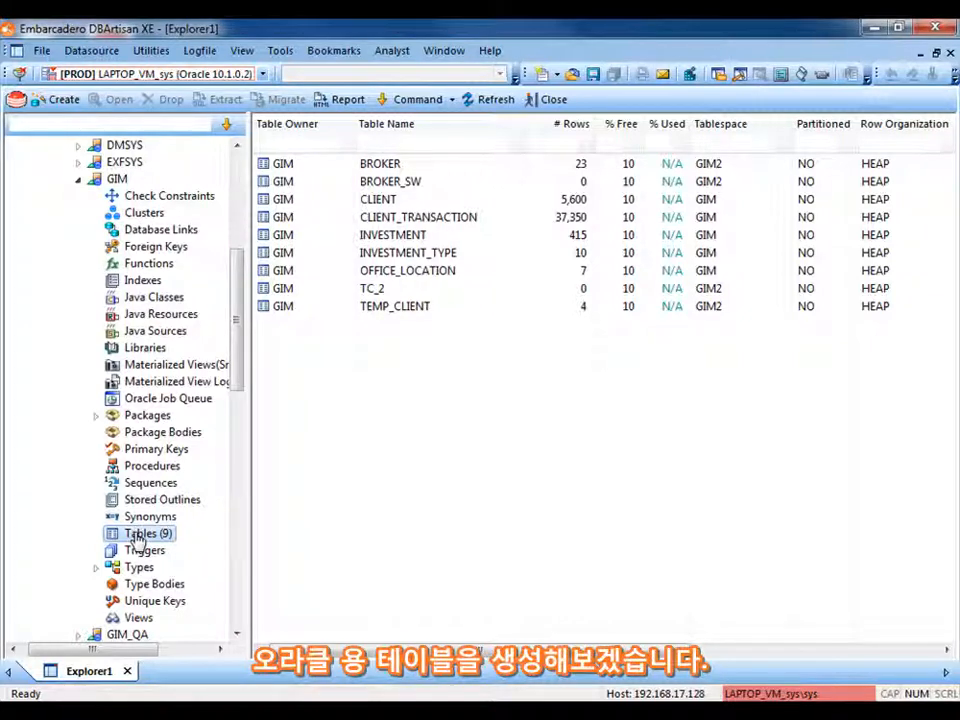
right_click(137, 538)
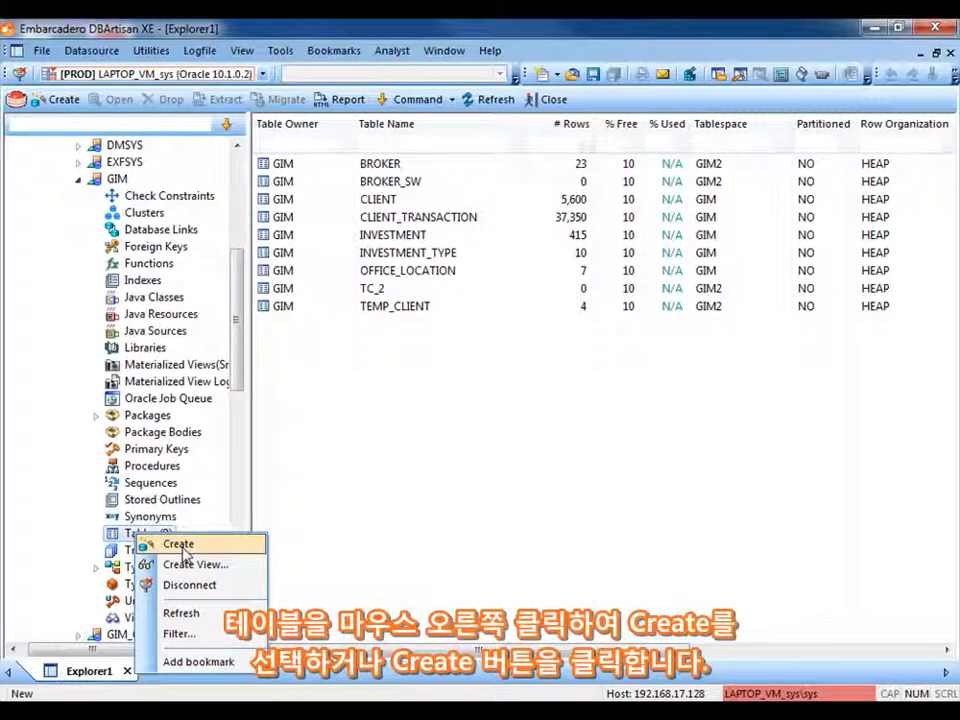
left_click(67, 530)
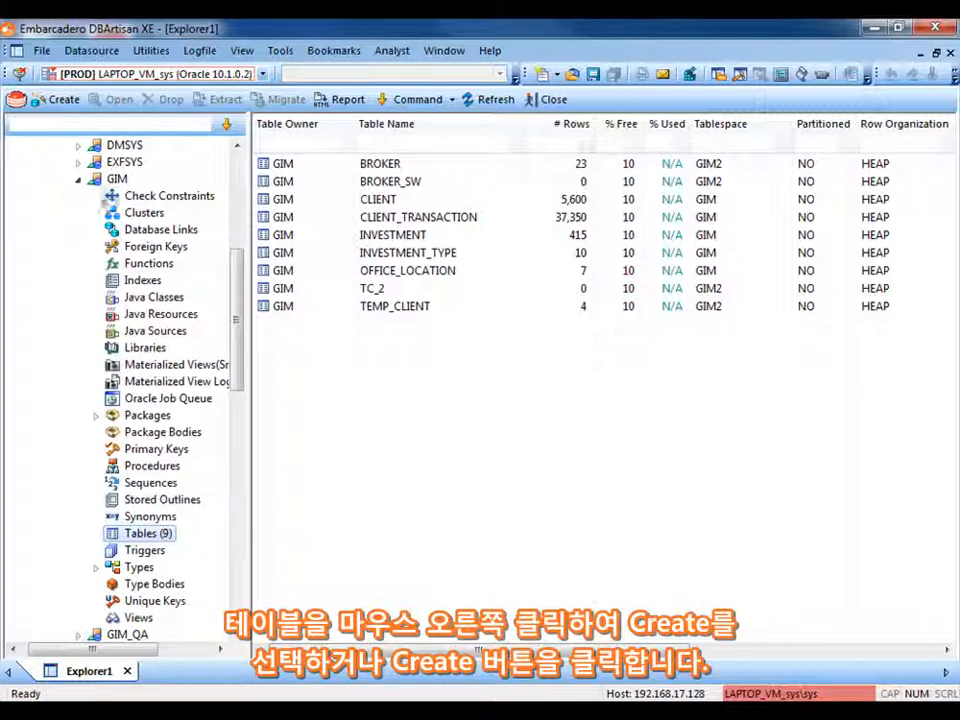
left_click(60, 100)
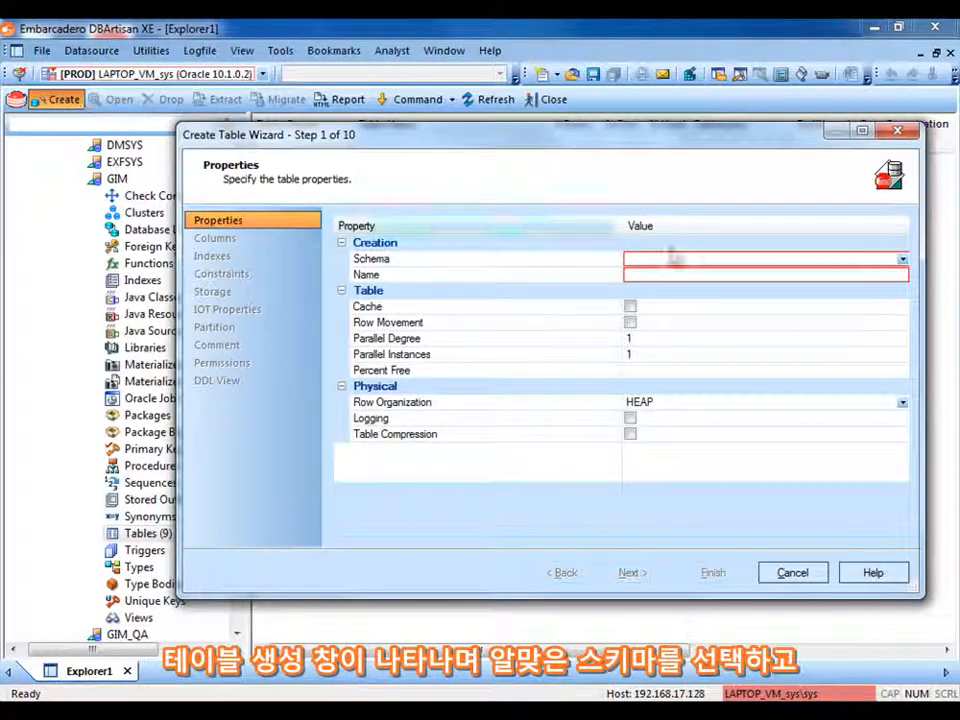
- Set the new table's schema to GIM and its name to TEST_TABLE
left_click(903, 261)
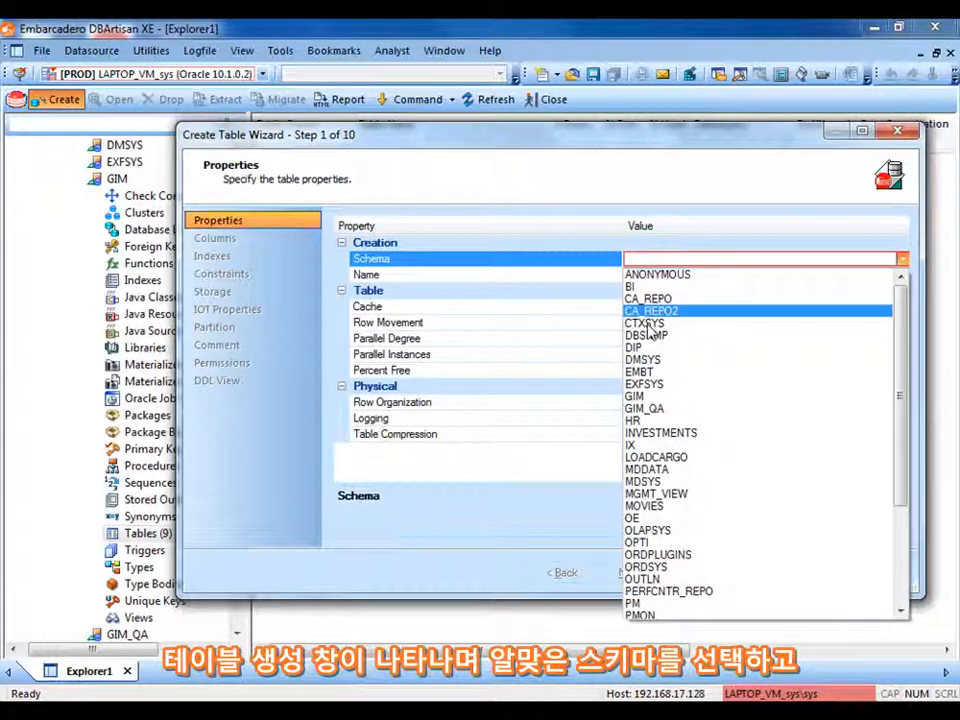
left_click(636, 395)
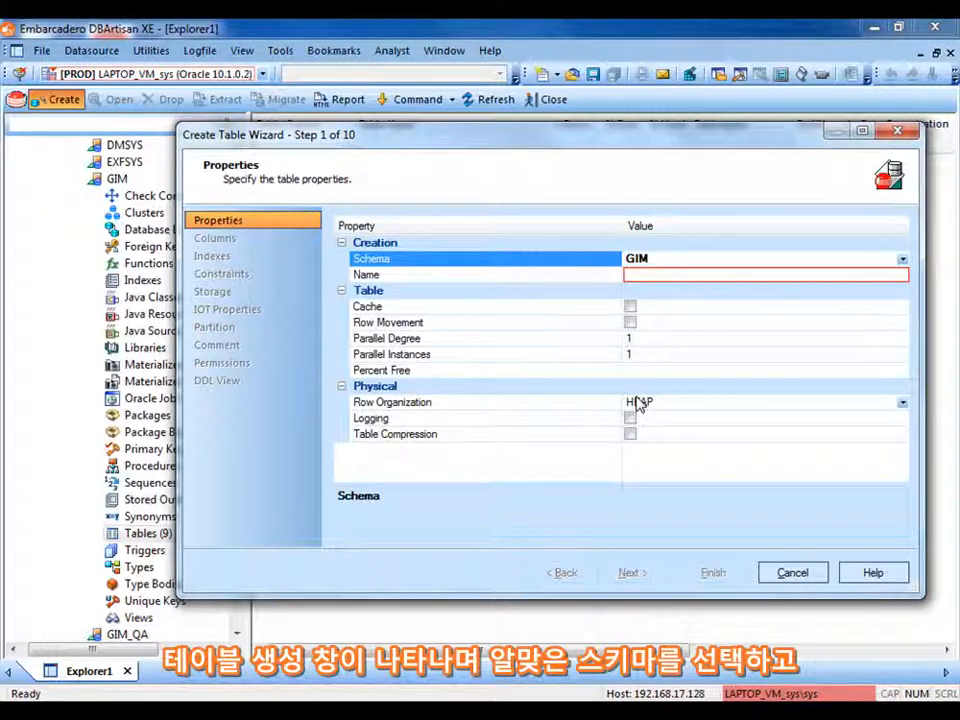
left_click(690, 273)
type("TEST")
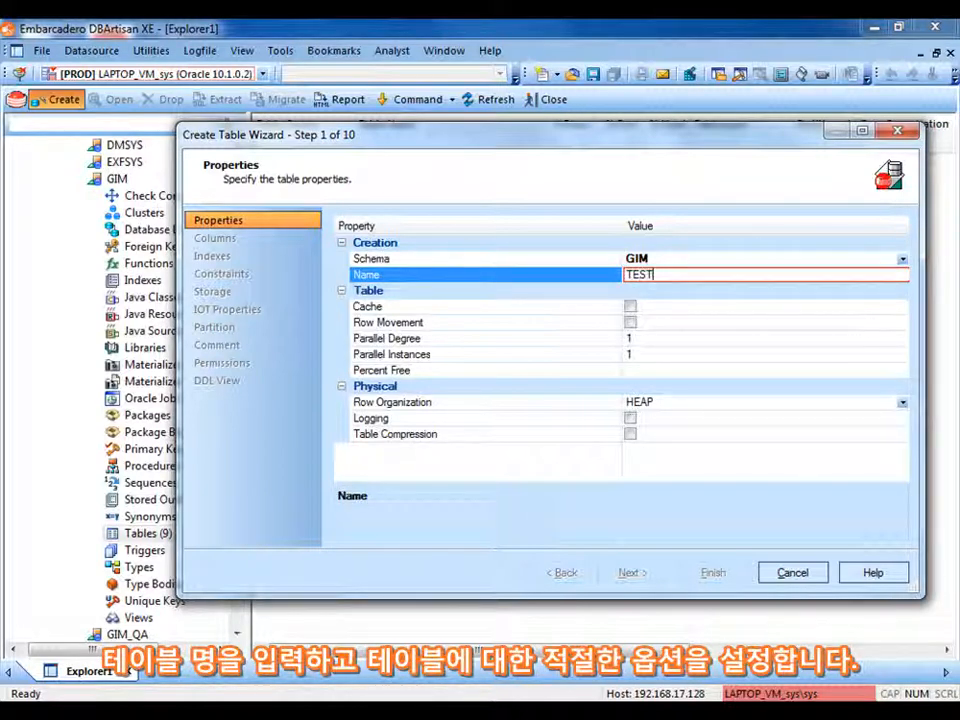
type("_TABLE")
key("Return")
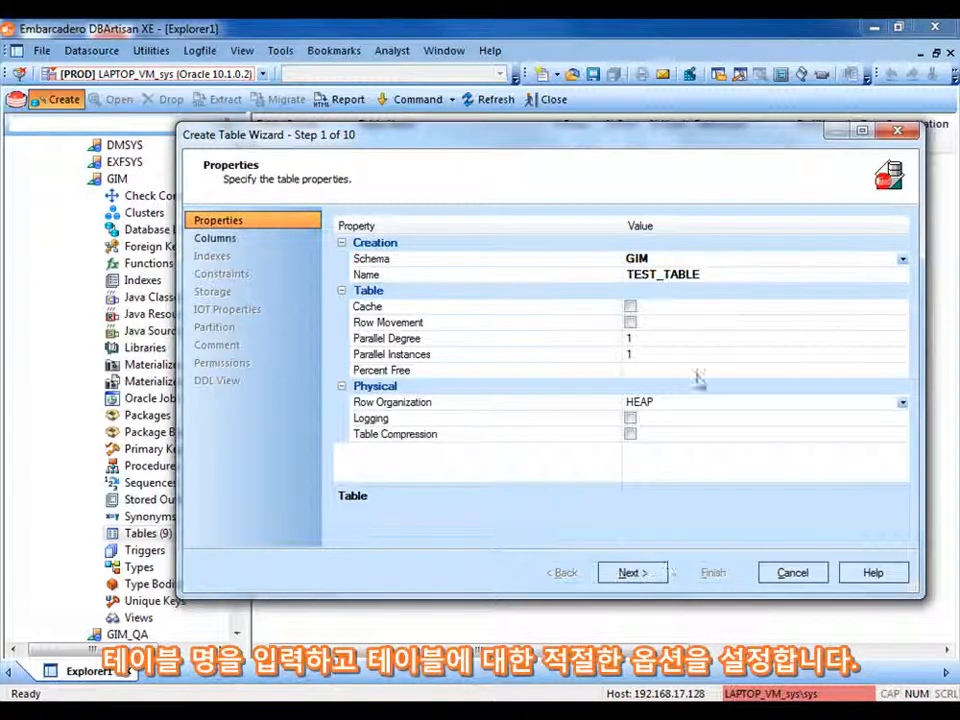
- Proceed to the table's column definitions and name the first column id_column
left_click(638, 574)
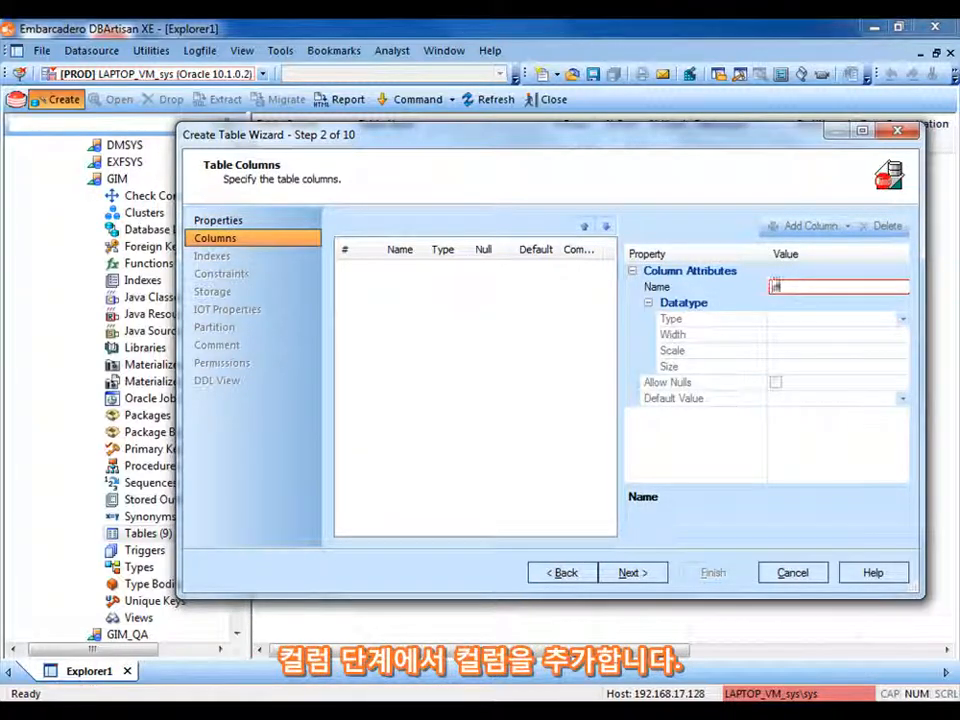
type("id_column")
key("Return")
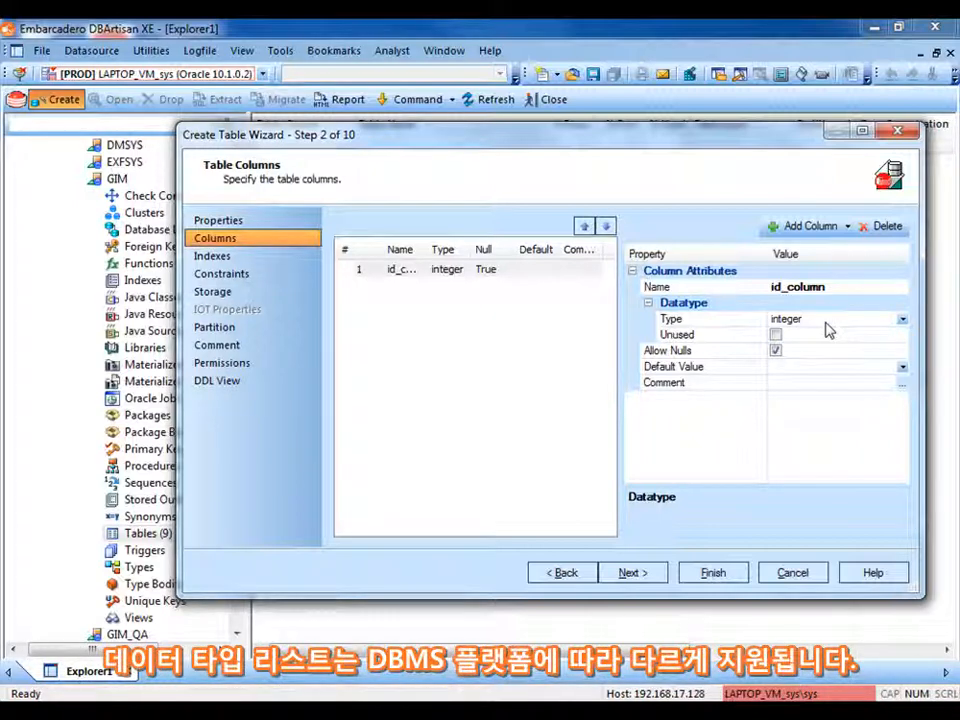
- Add a second column named first_name and set its datatype to varchar2
left_click(806, 227)
type("first_name")
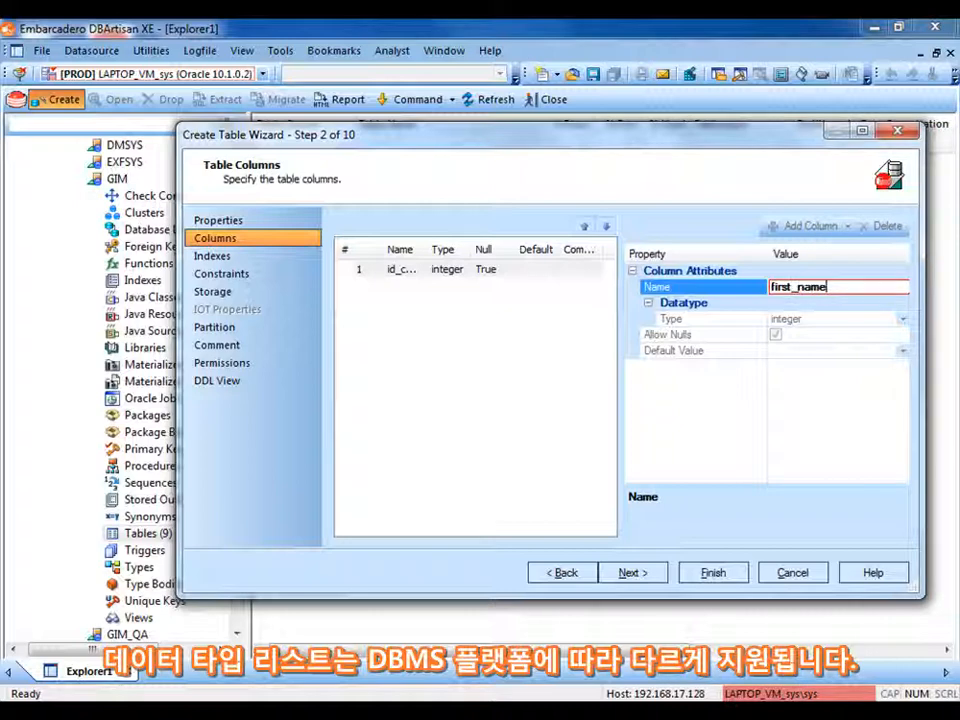
left_click(903, 320)
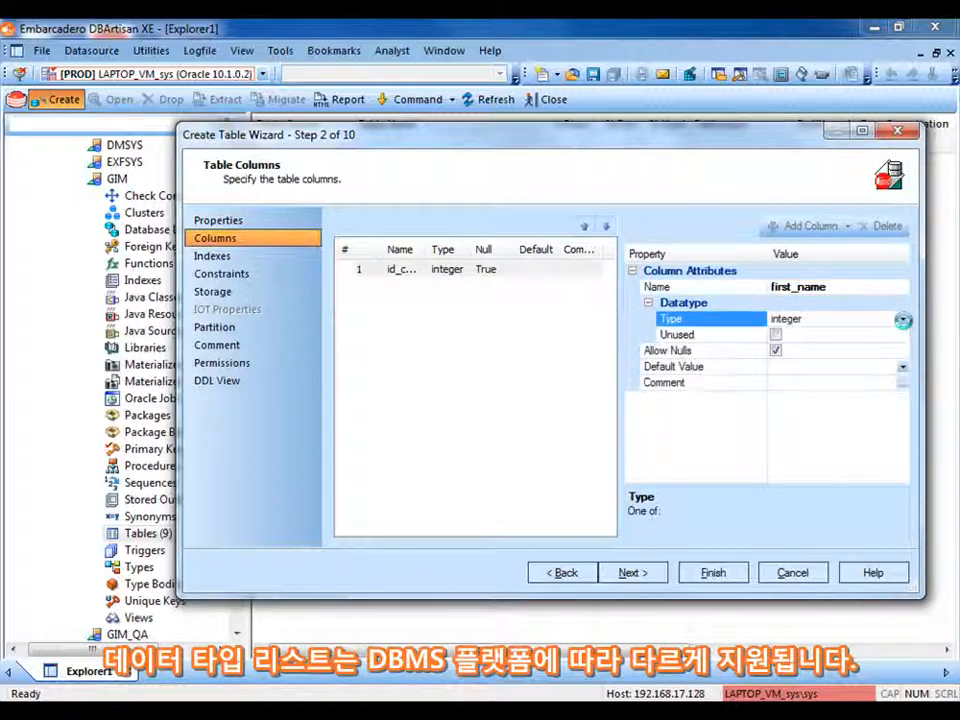
left_click(903, 320)
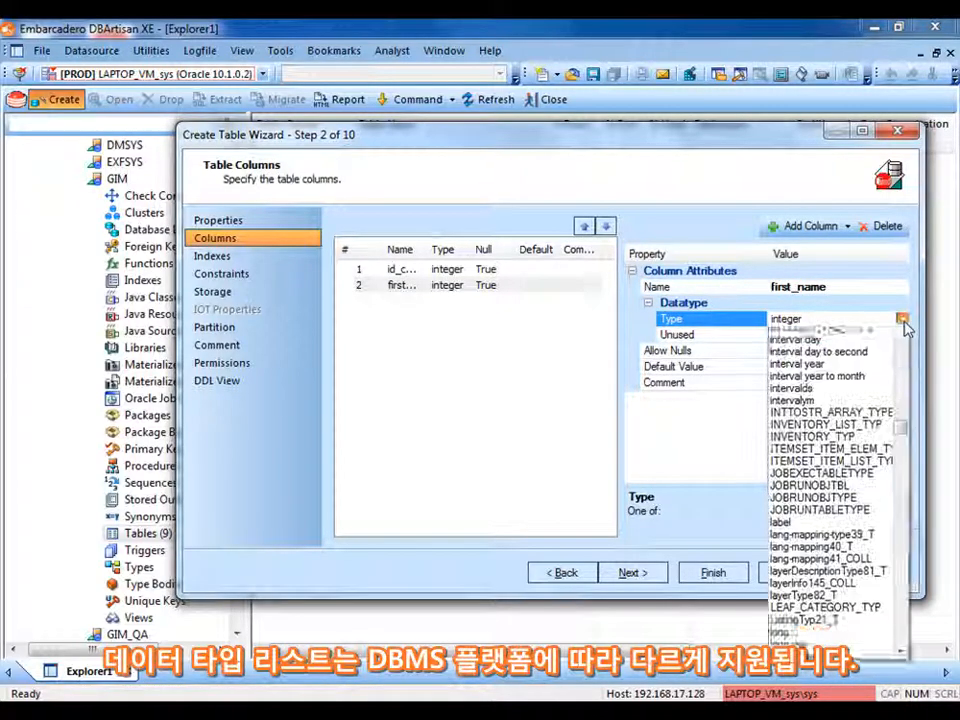
left_click(900, 610)
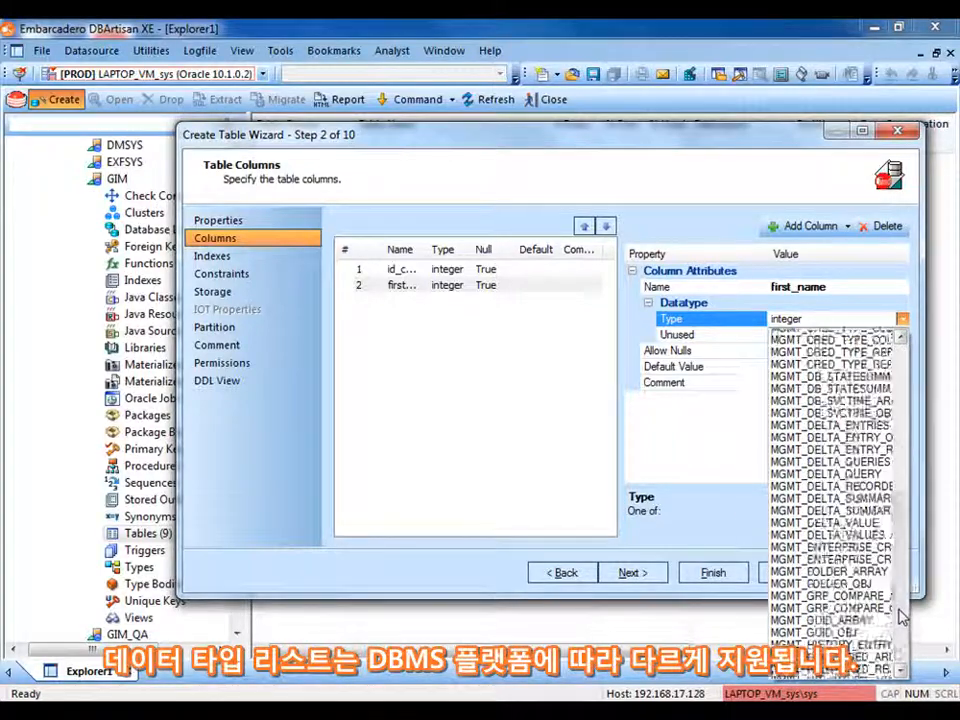
left_click(900, 611)
left_click(900, 611)
left_click(900, 611)
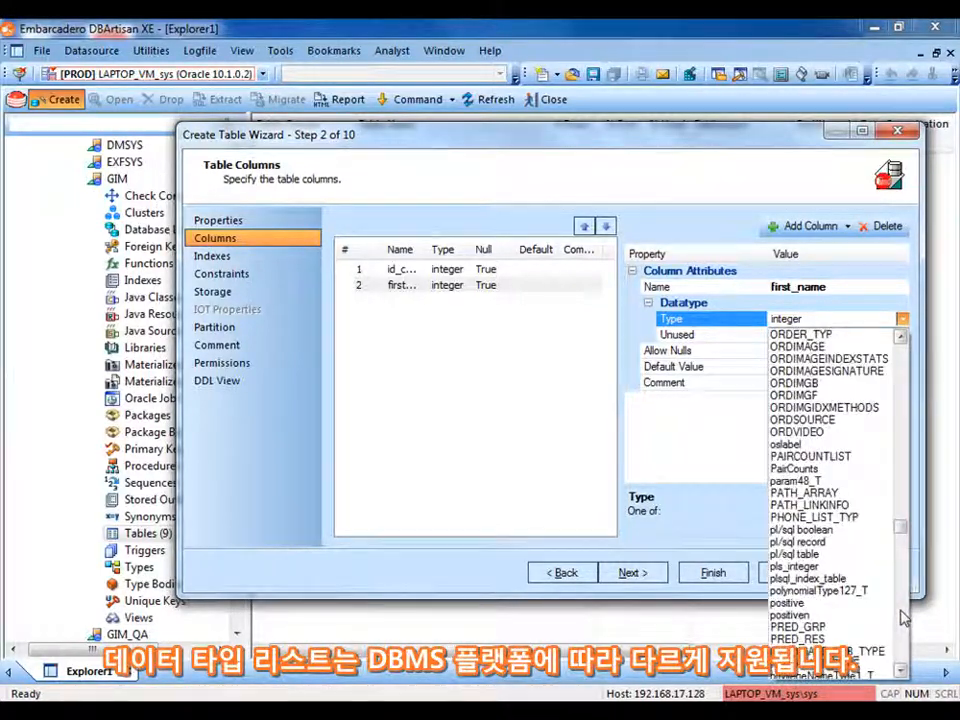
left_click(901, 611)
left_click(901, 617)
left_click(901, 617)
left_click(901, 617)
left_click(901, 617)
left_click(901, 617)
left_click(901, 617)
left_click(901, 617)
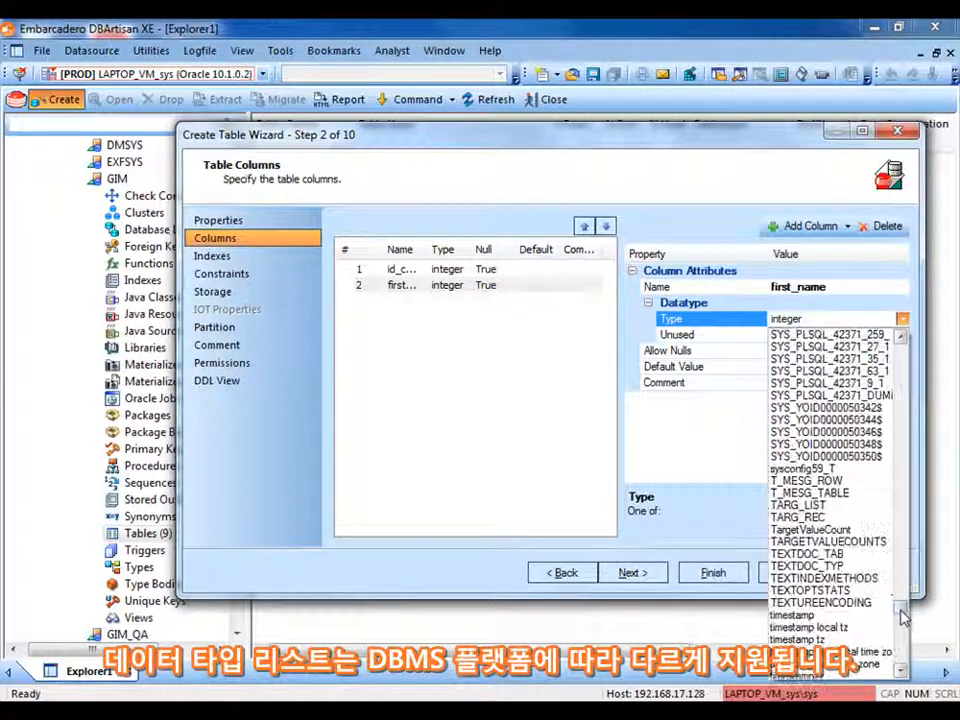
left_click(902, 627)
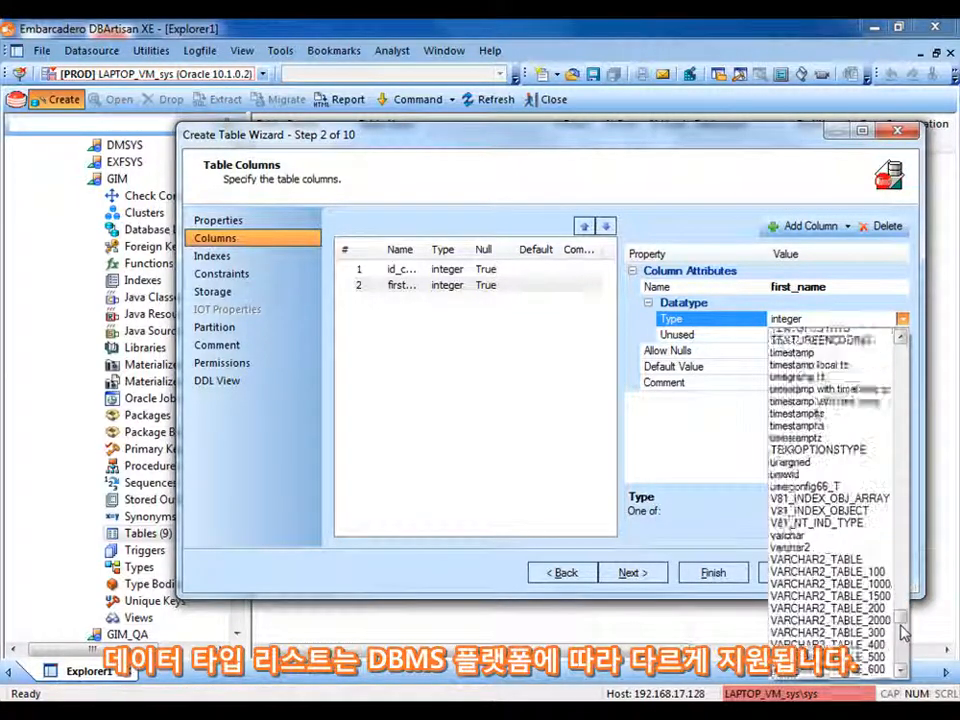
left_click(778, 484)
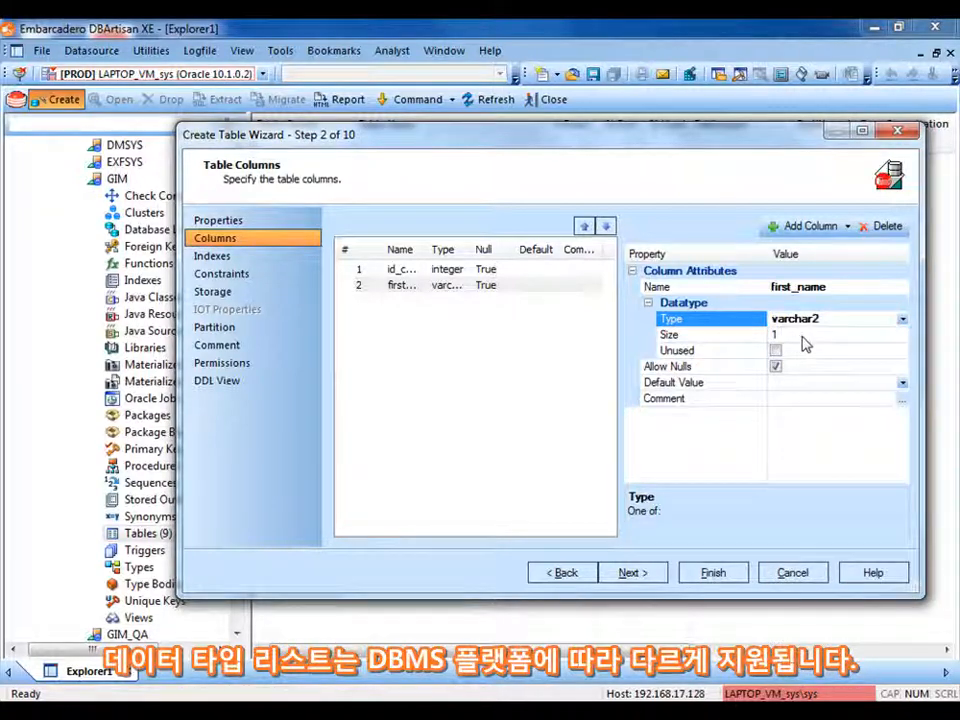
- Set the size of the first_name column to 25
left_click(776, 334)
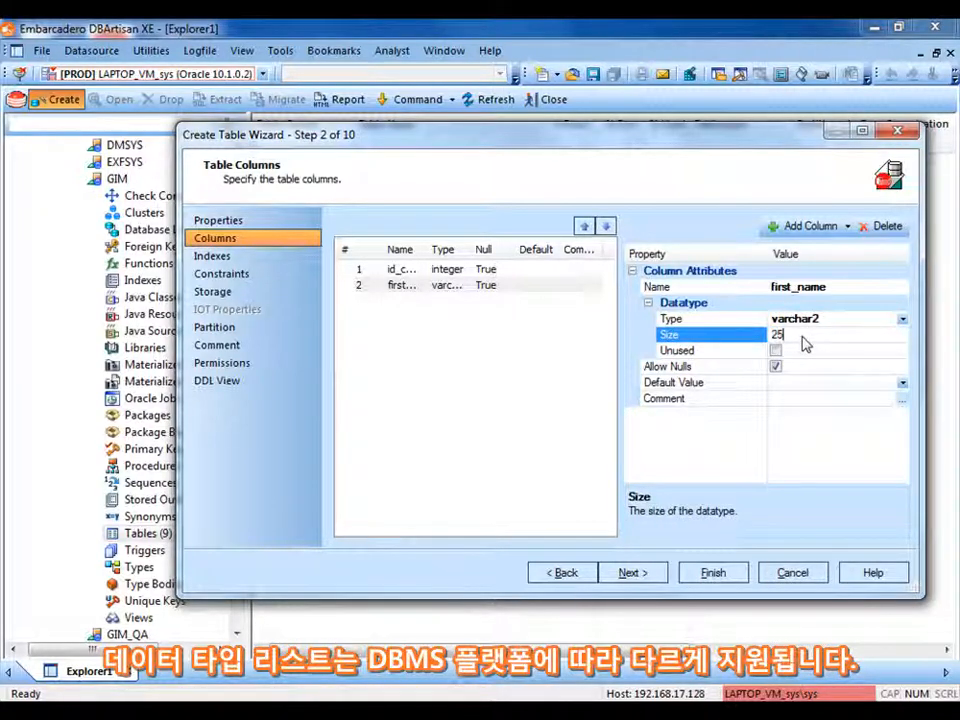
left_click(636, 572)
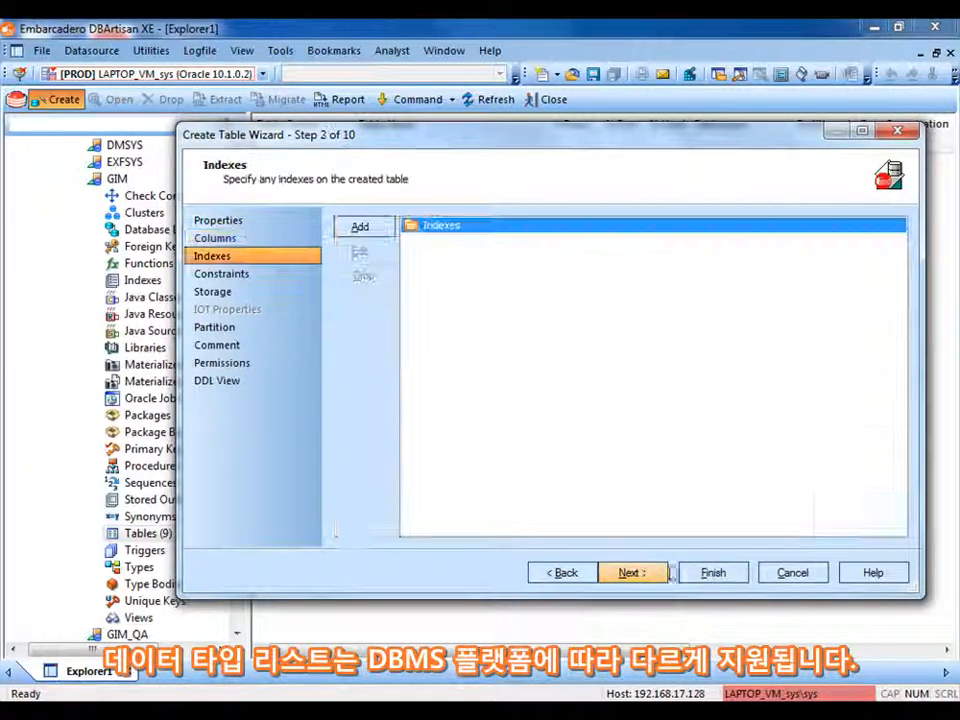
left_click(215, 238)
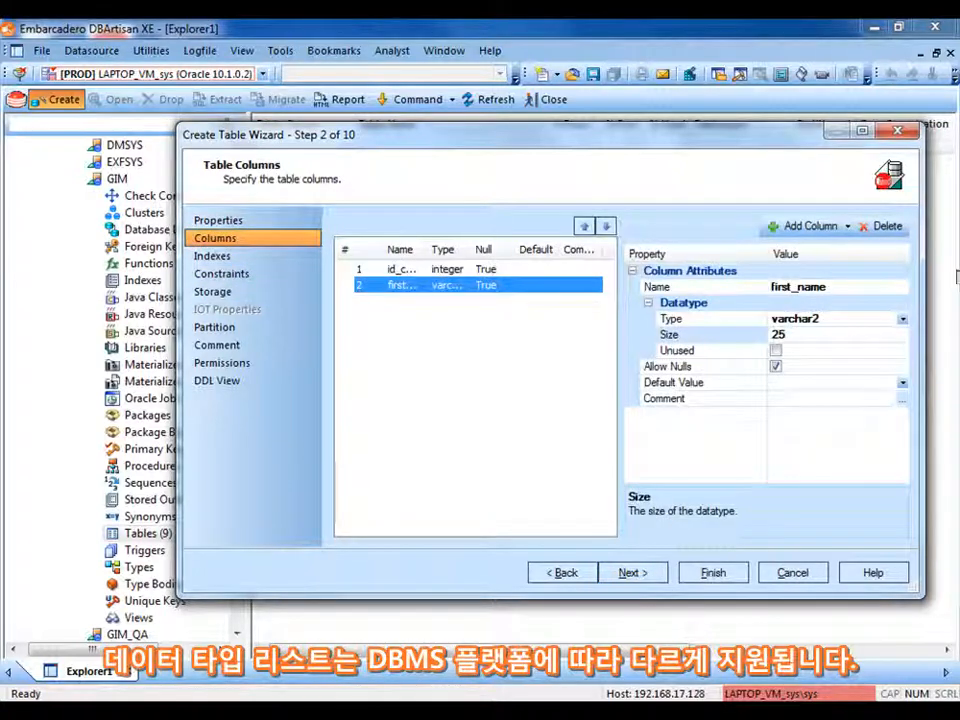
- Add a third column named last_name with datatype varchar2 and a size of 50
left_click(790, 225)
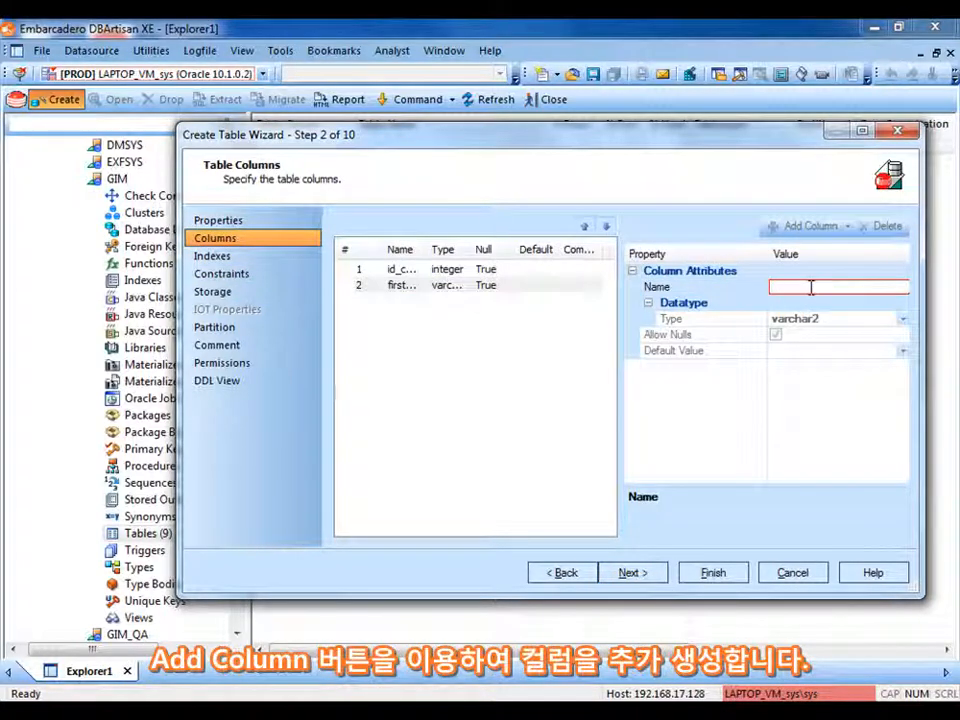
type("last_name")
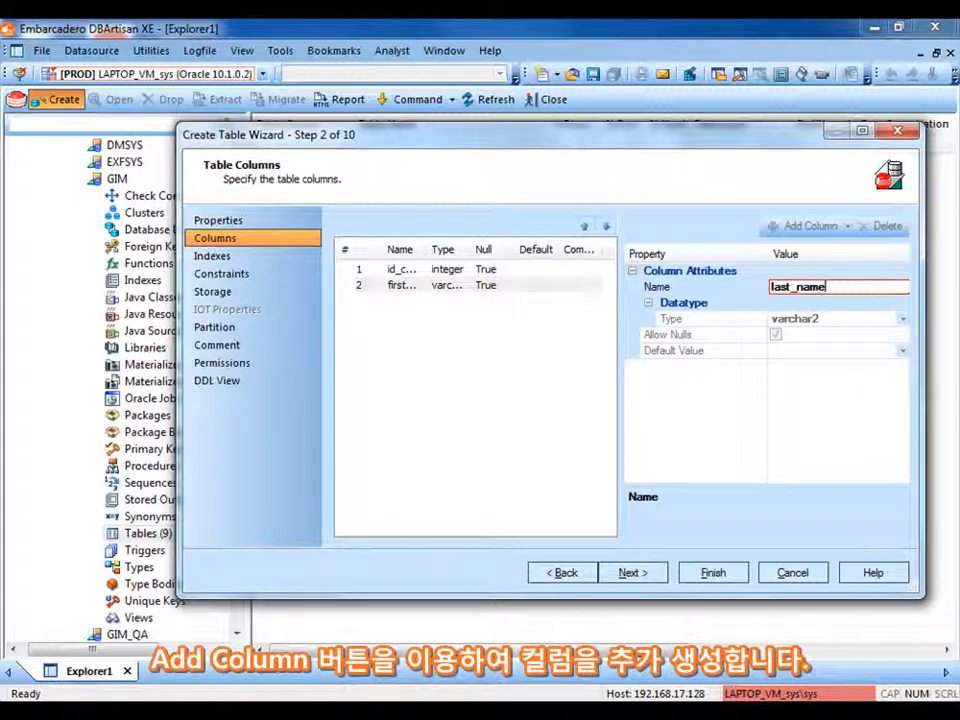
key("Return")
left_click(820, 335)
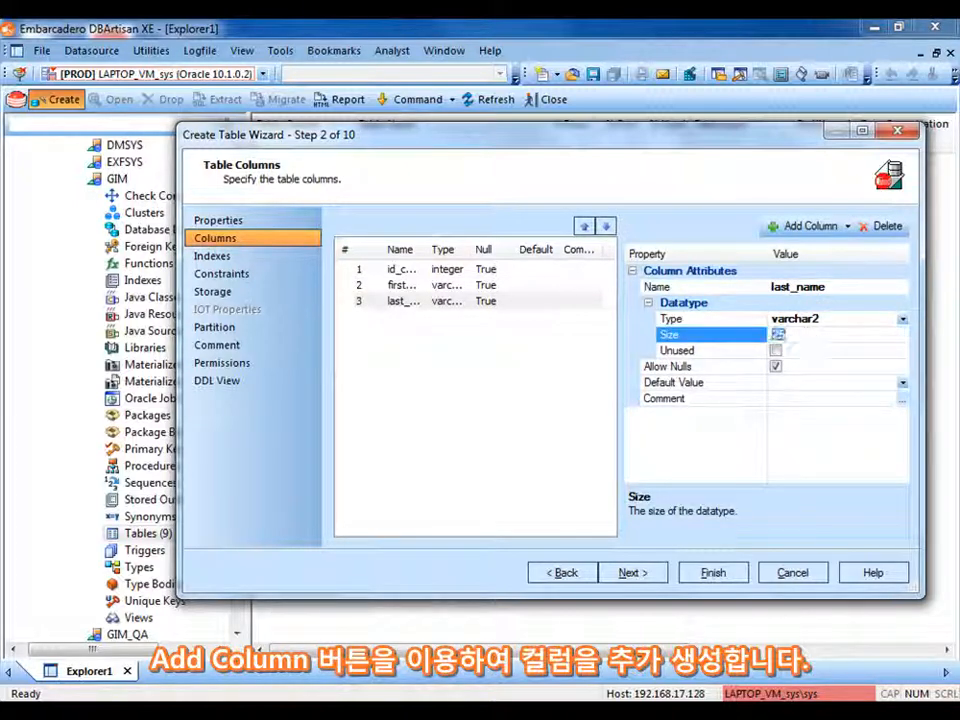
type("50")
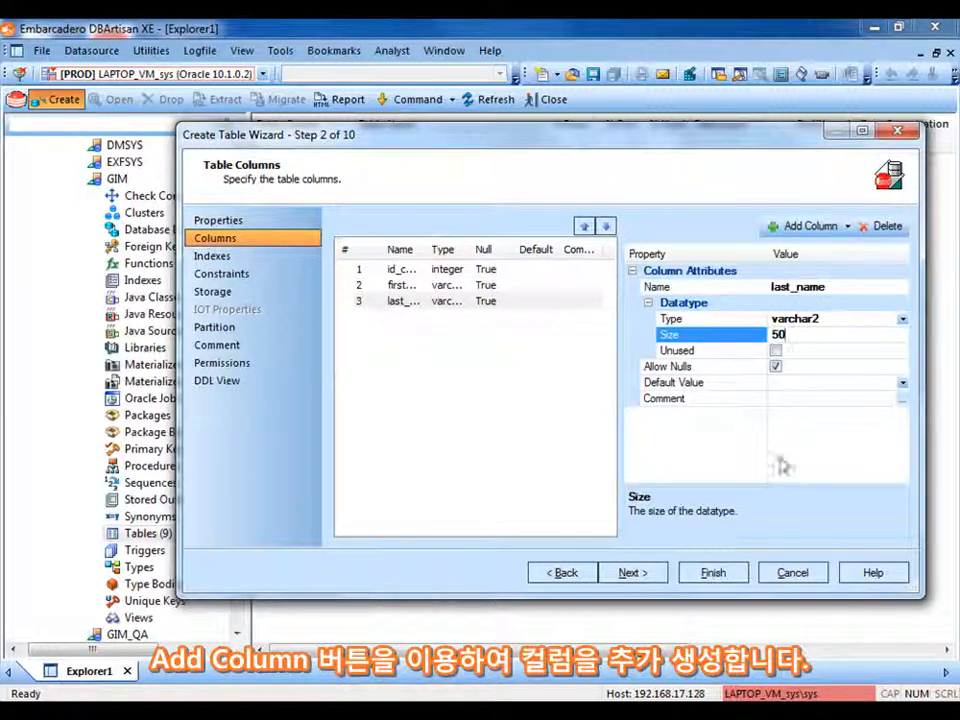
- Give the last_name column the comment "This is the lastname field"
left_click(850, 399)
left_click(903, 400)
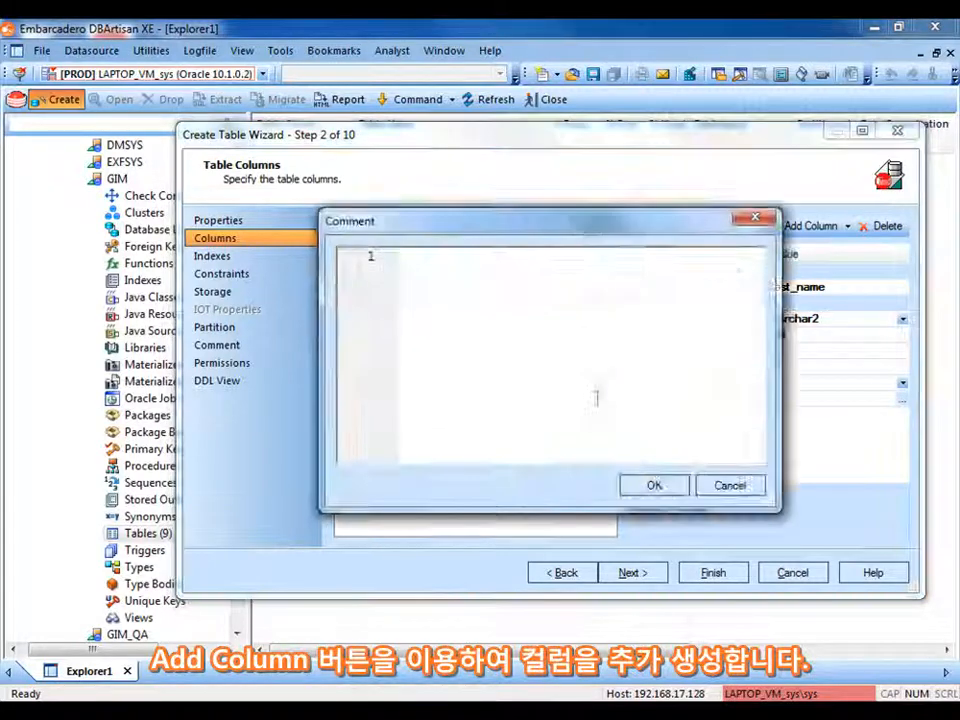
type("Ths is tab")
key("BackSpace")
key("BackSpace")
key("BackSpace")
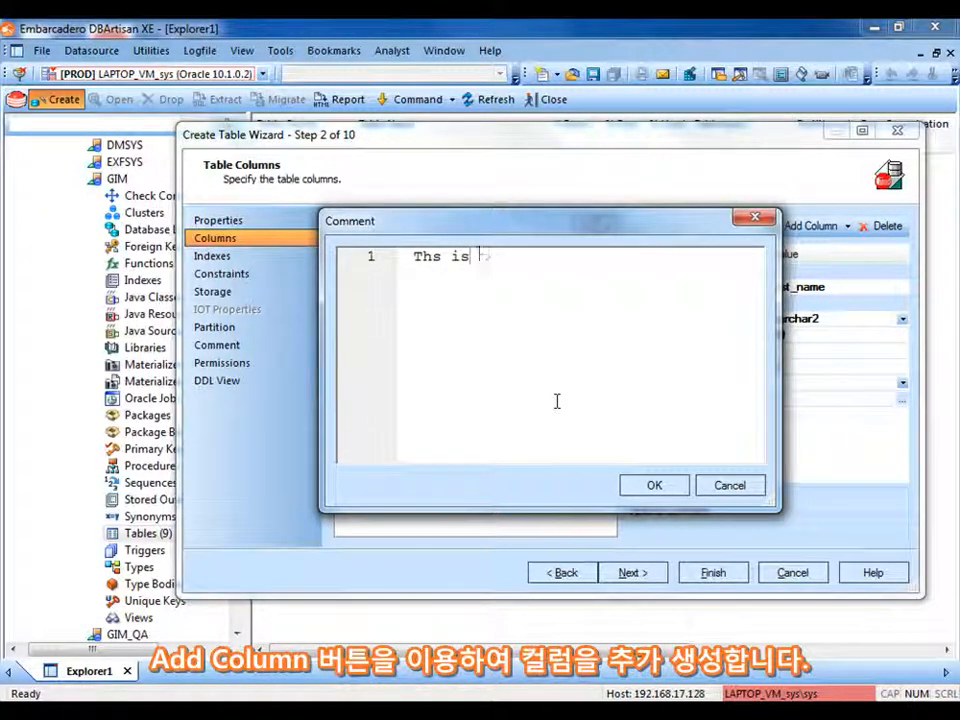
type("s is the l")
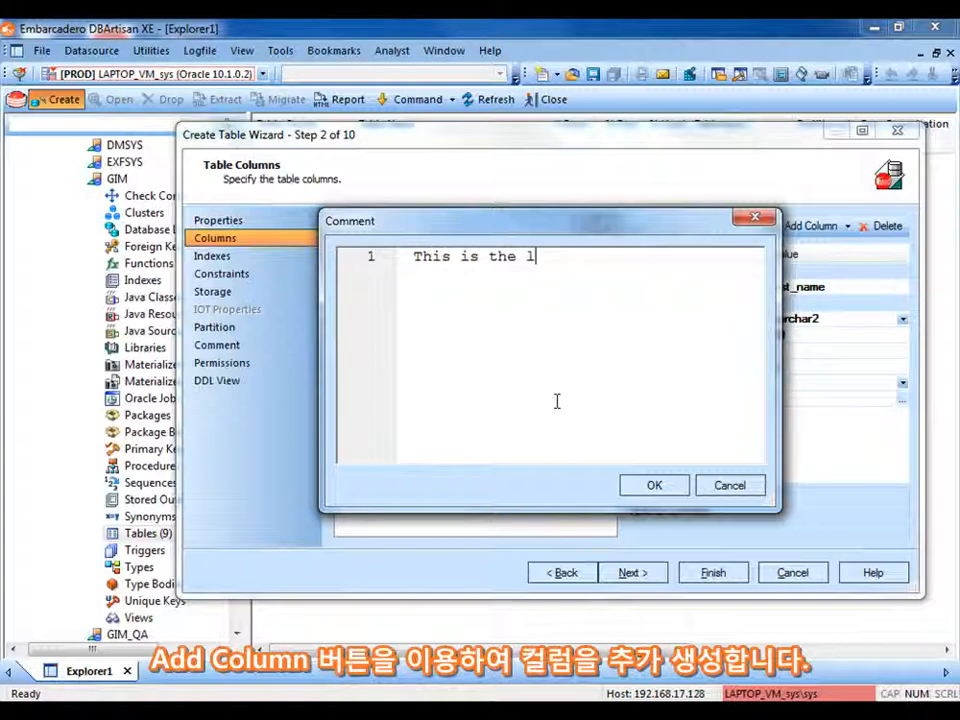
type("astname field")
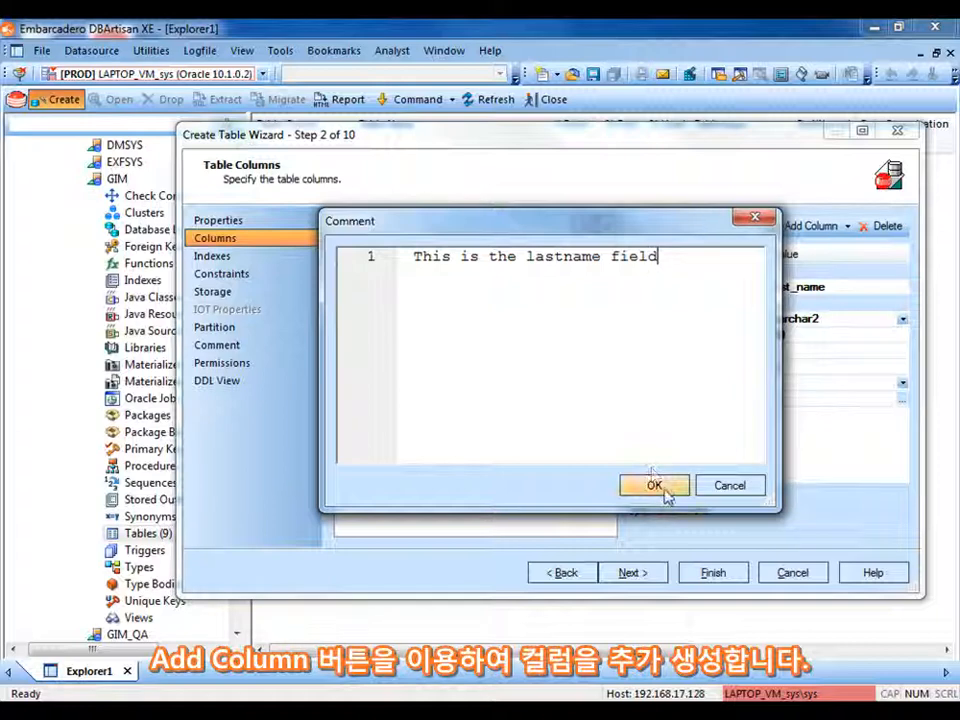
left_click(664, 489)
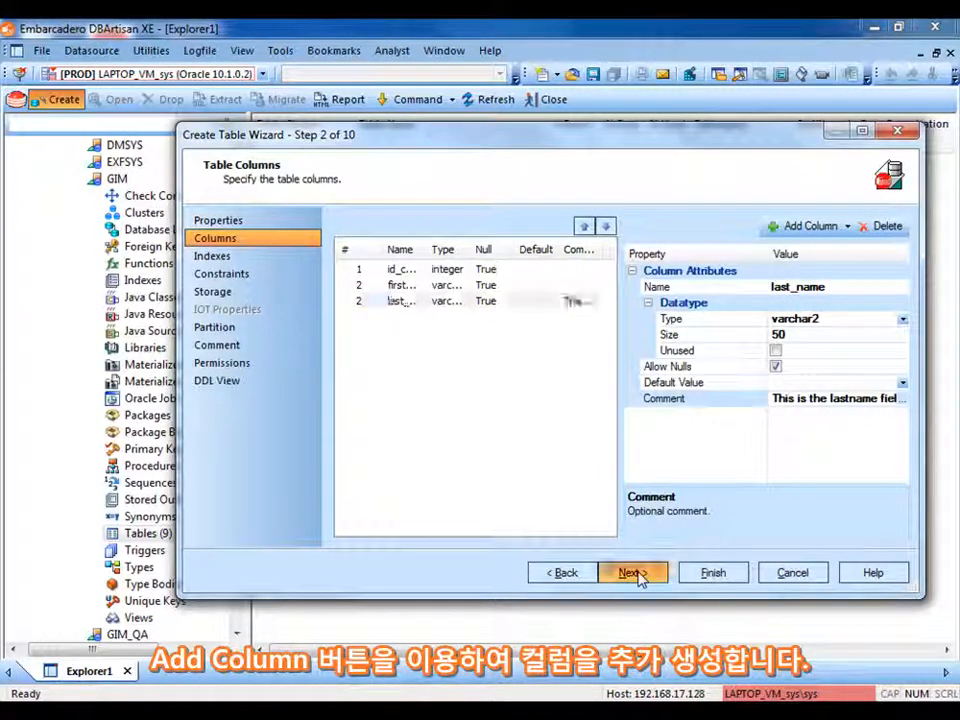
- Proceed to the table's indexes and start a new index named TT_UNIQUE
left_click(634, 574)
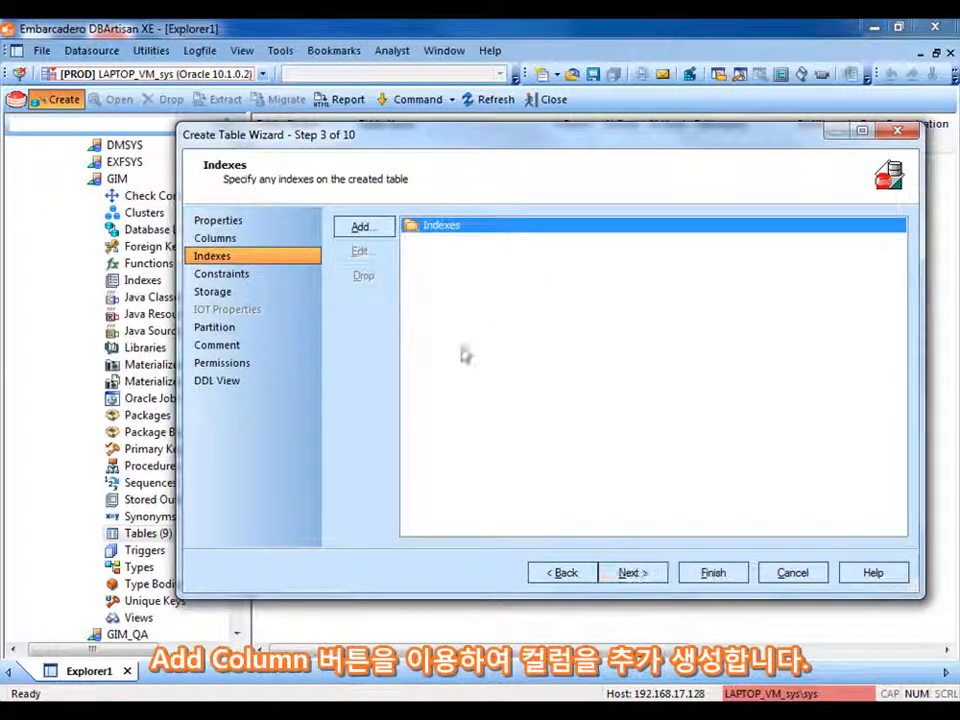
left_click(362, 227)
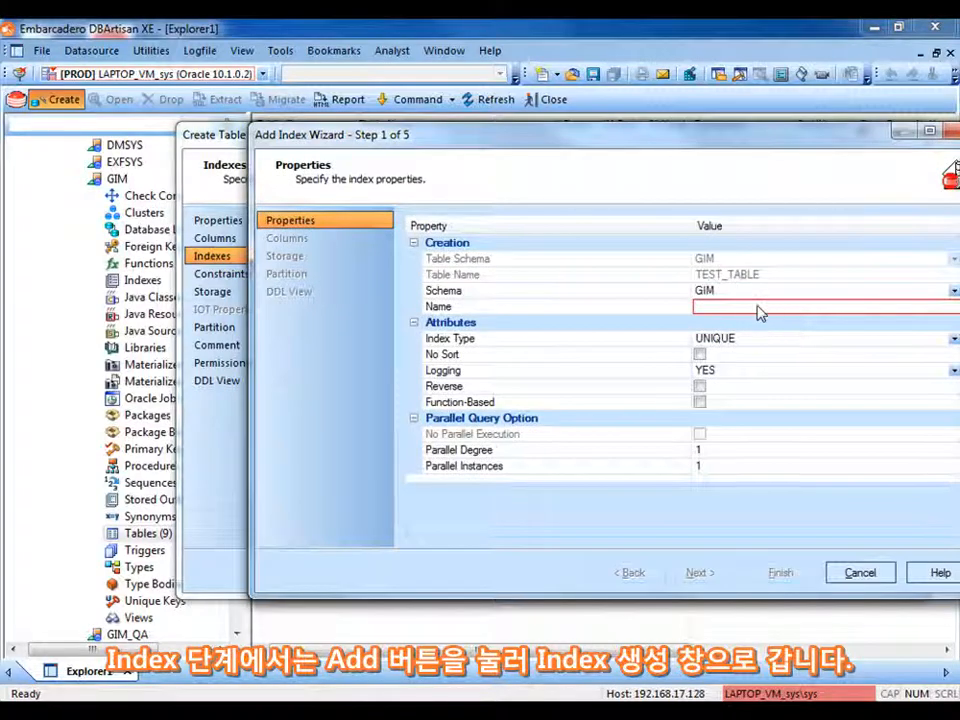
left_click(756, 306)
type("TT_UNIQUE")
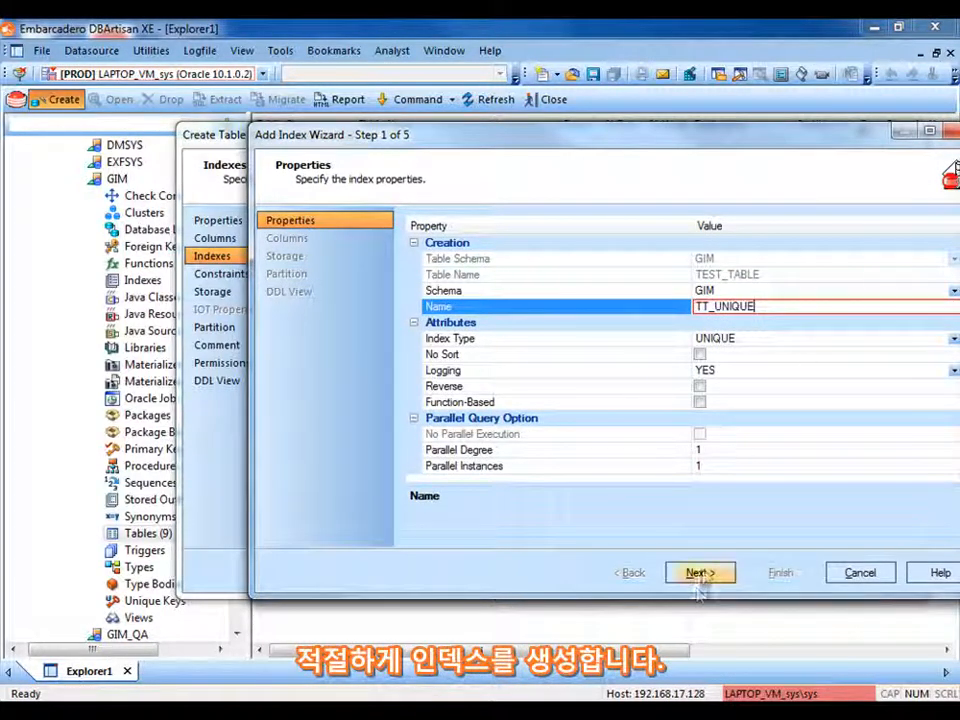
- Choose id_column as the column covered by the TT_UNIQUE index
left_click(704, 574)
left_click(704, 574)
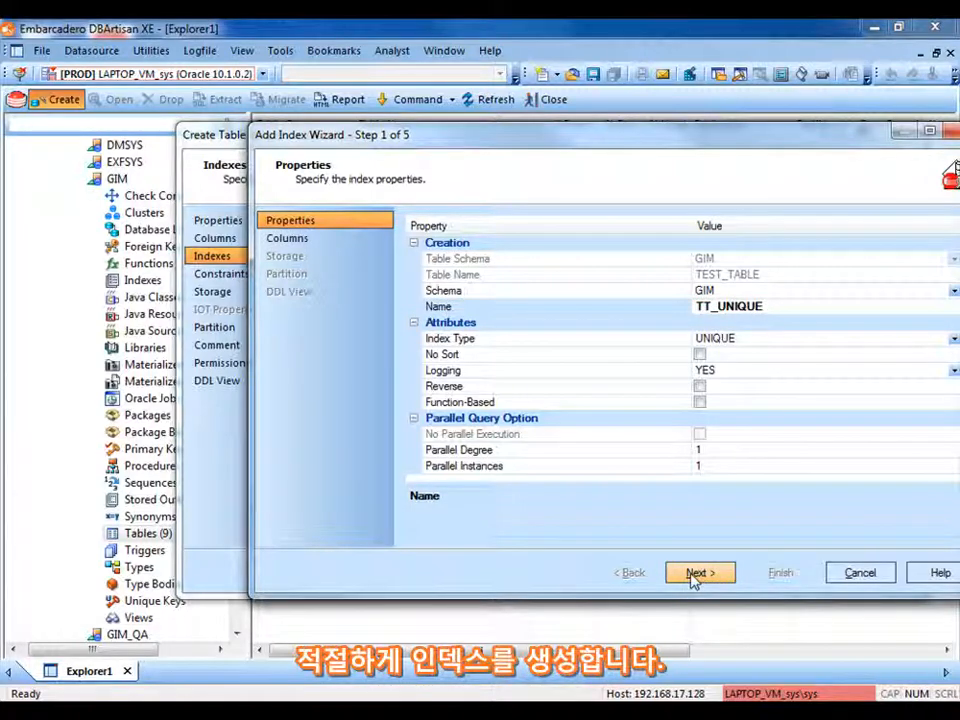
left_click(539, 274)
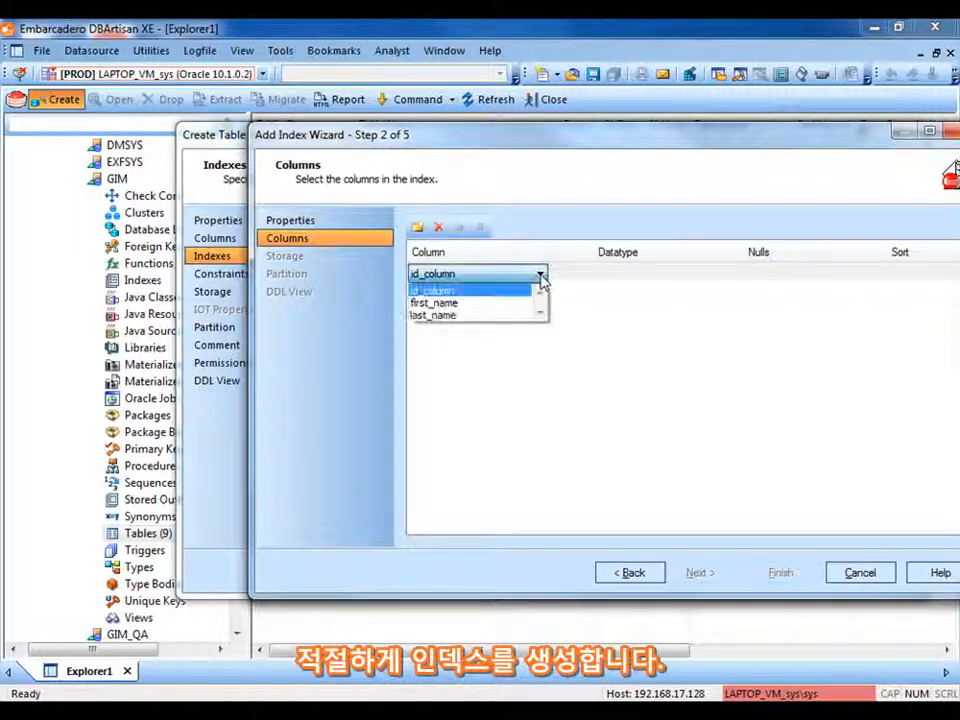
left_click(436, 291)
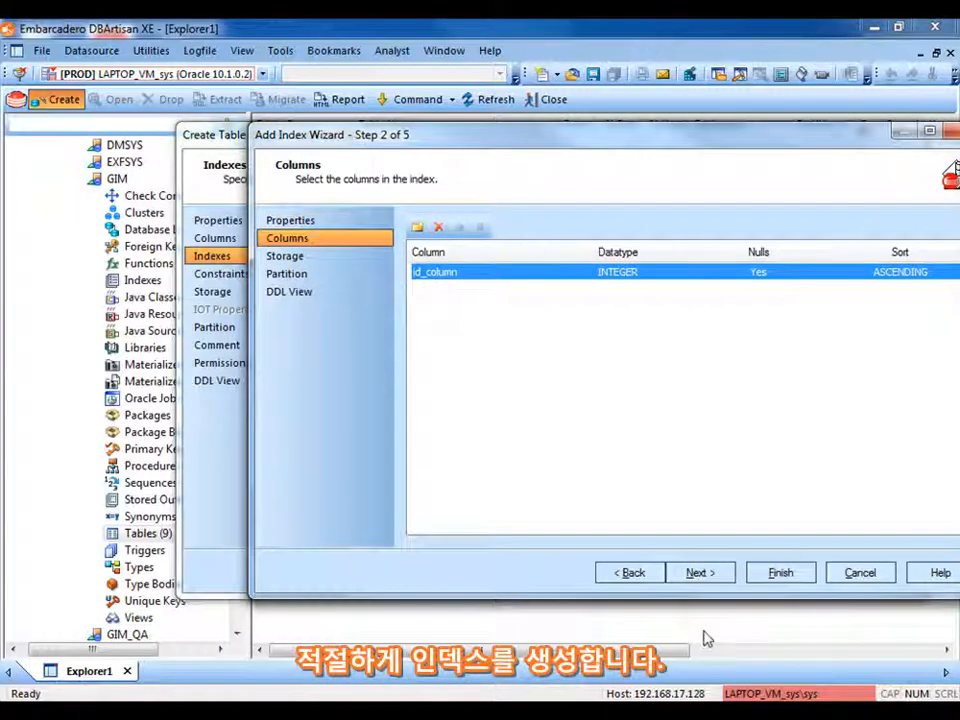
- Place the TT_UNIQUE index in the GIM tablespace, leave it unpartitioned, and add it to the table
left_click(700, 573)
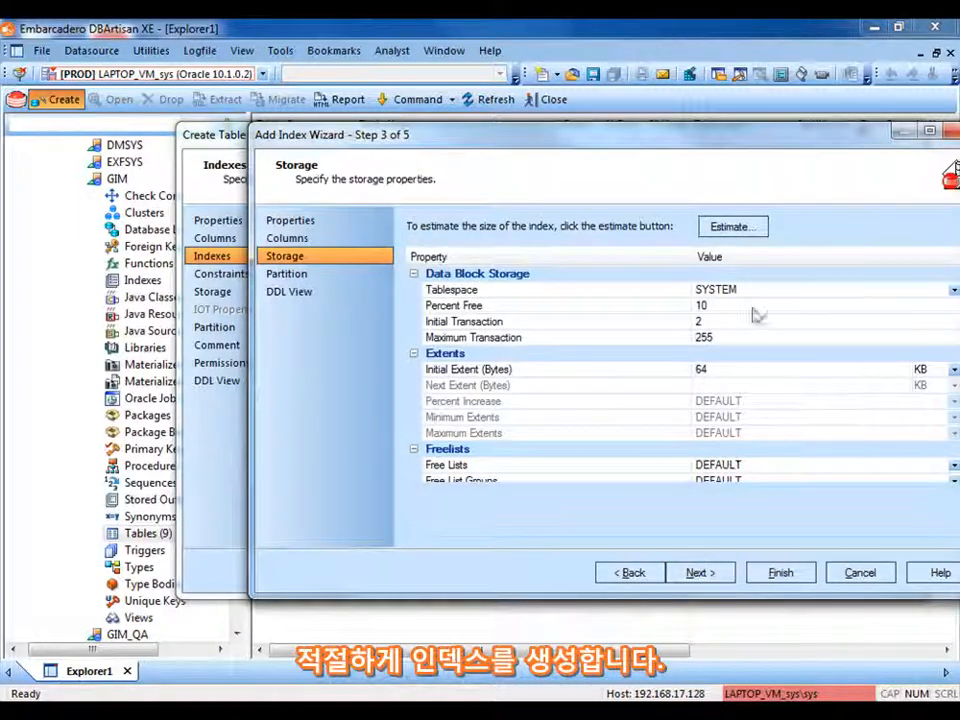
left_click(953, 289)
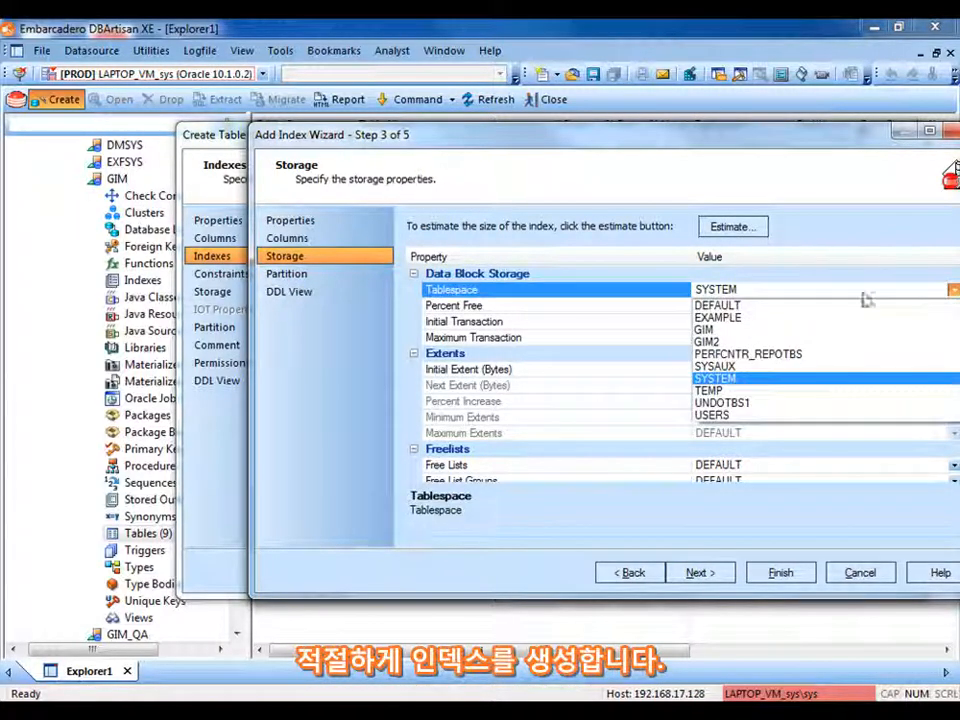
left_click(868, 328)
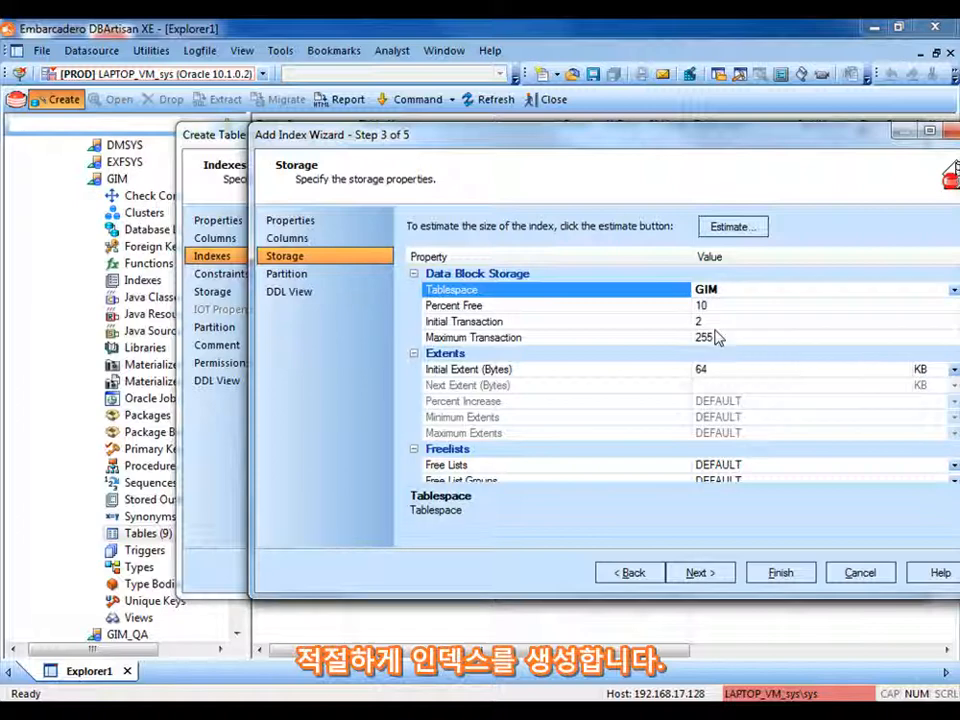
left_click(699, 576)
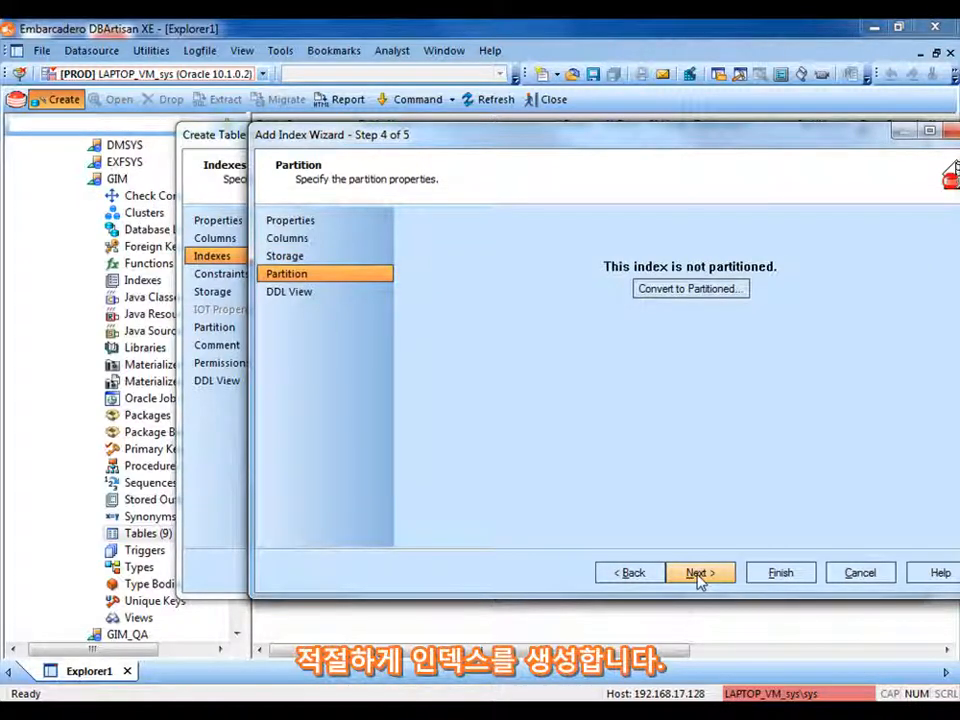
left_click(699, 574)
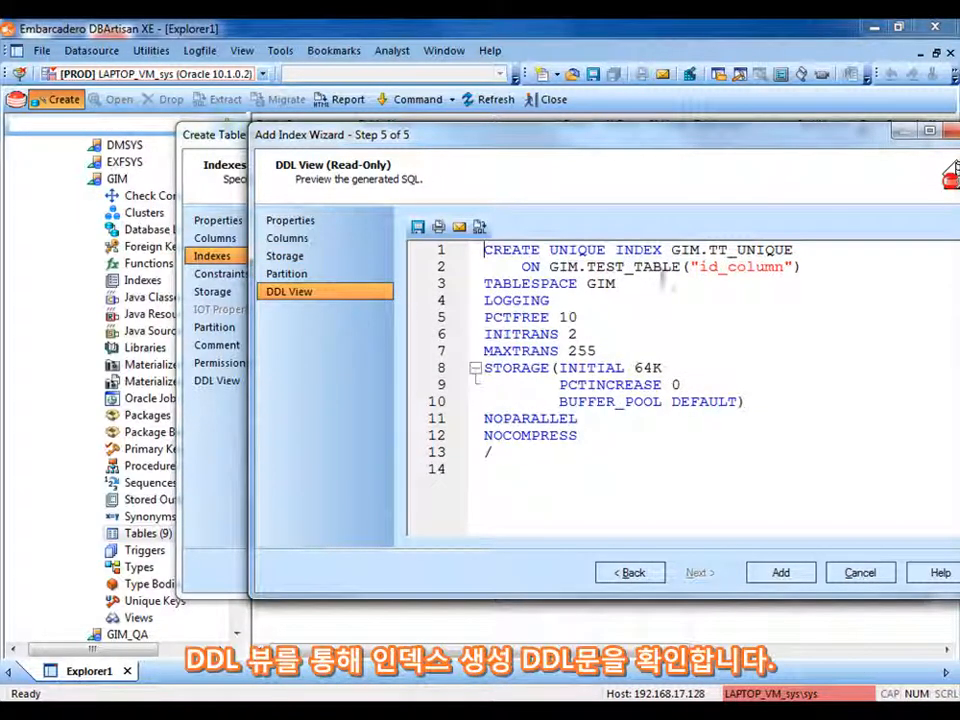
left_click(785, 573)
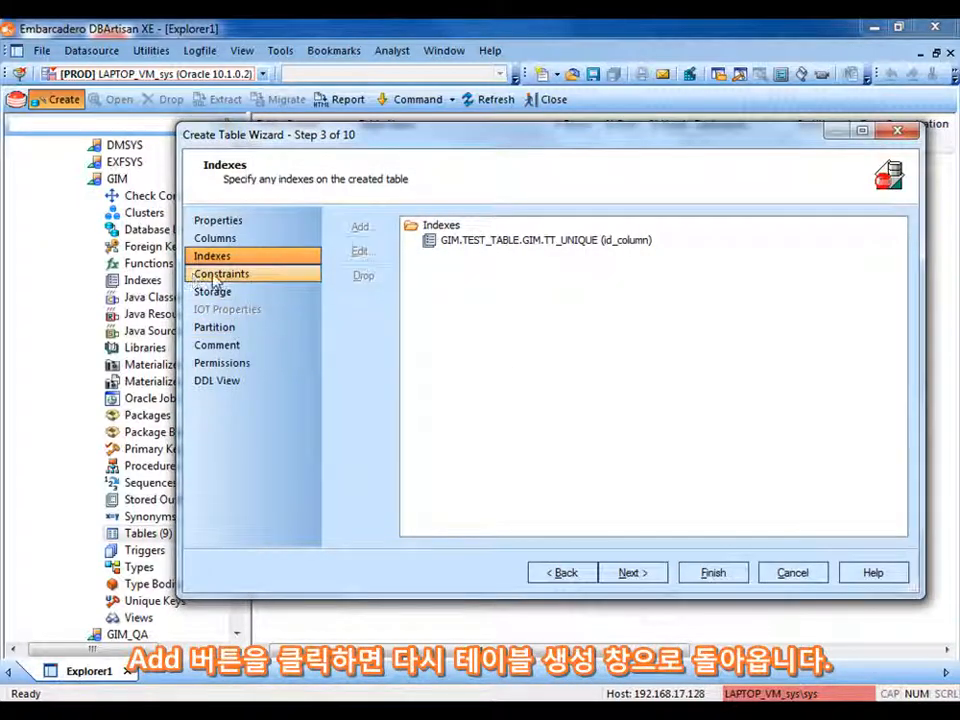
- Continue past the constraints without adding any and set the table's storage tablespace to GIM
left_click(633, 573)
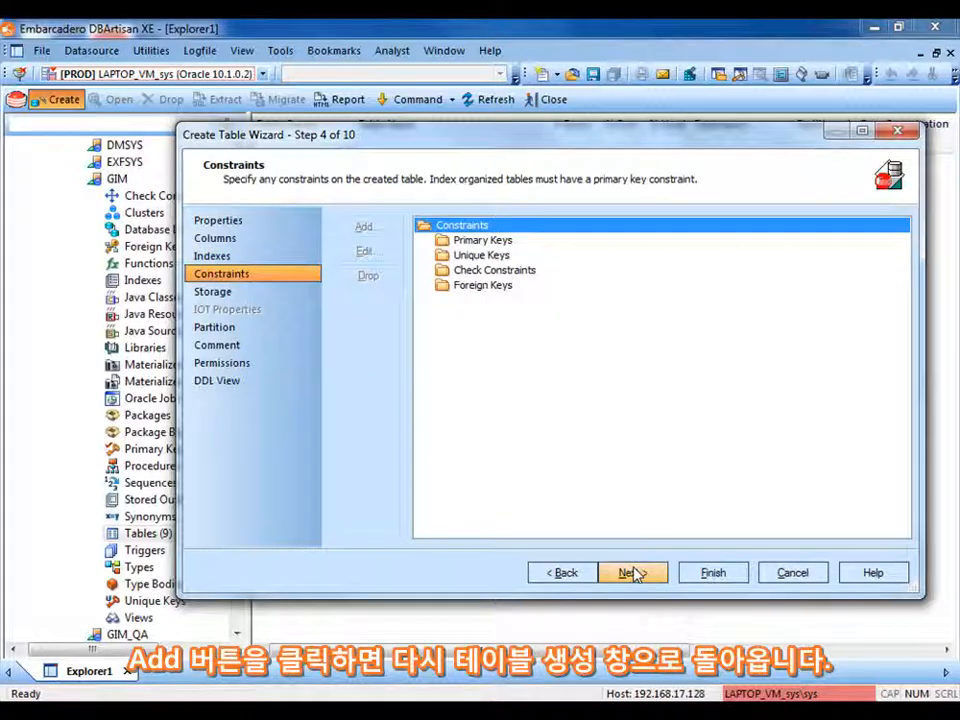
left_click(482, 241)
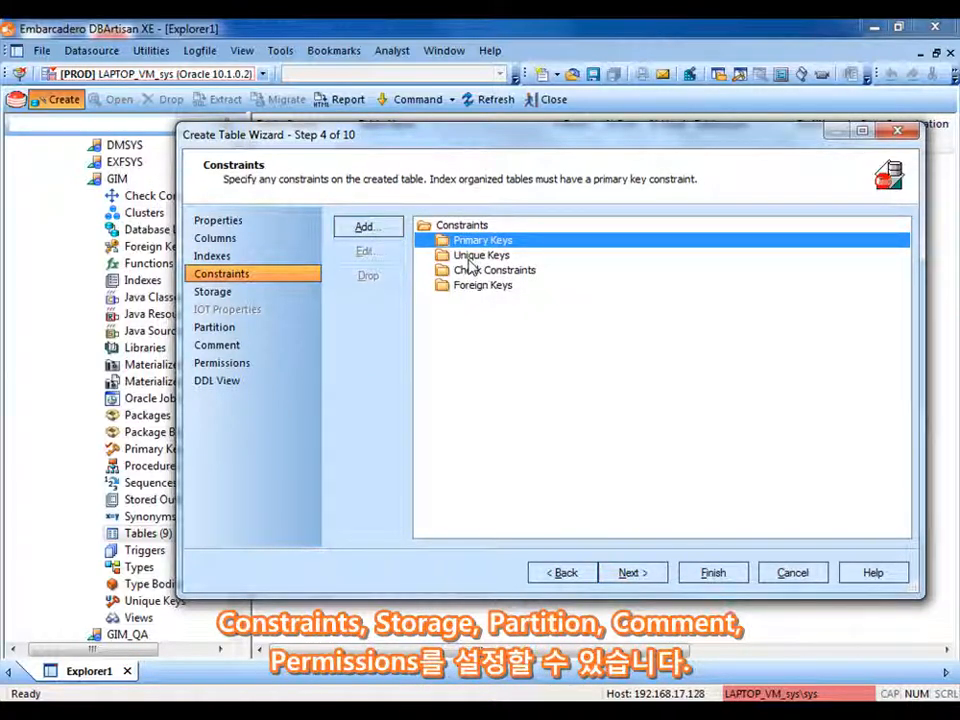
left_click(633, 574)
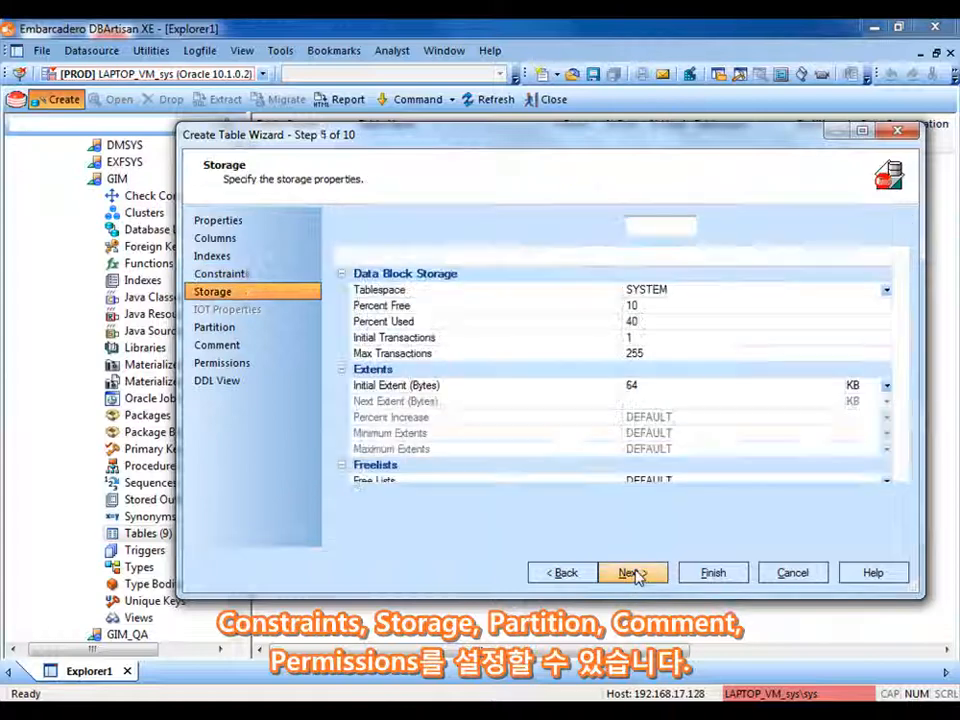
left_click(887, 290)
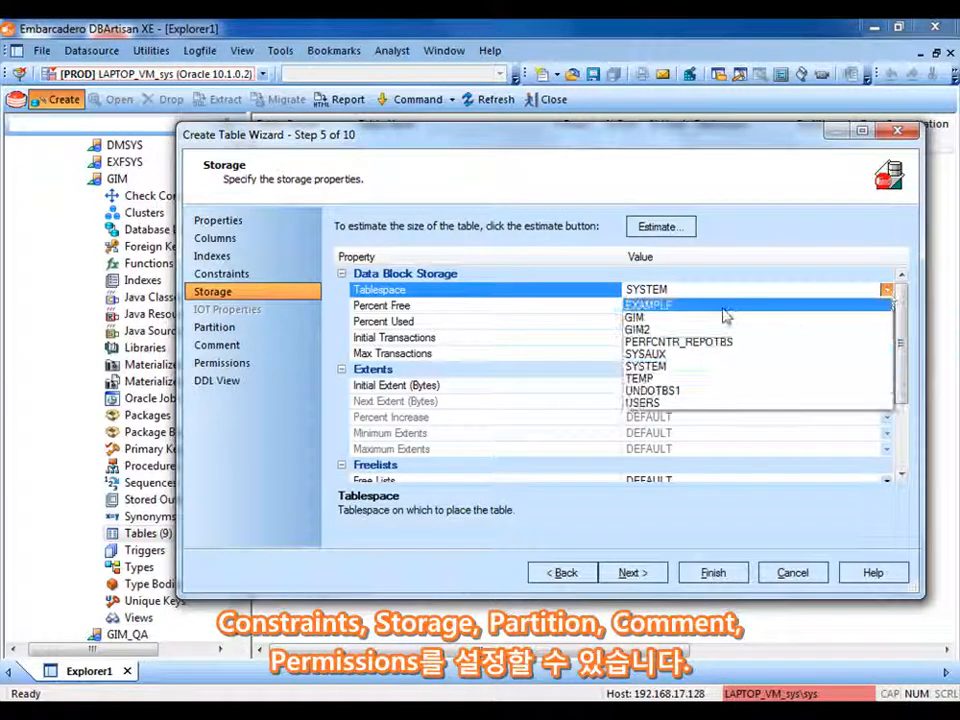
left_click(643, 316)
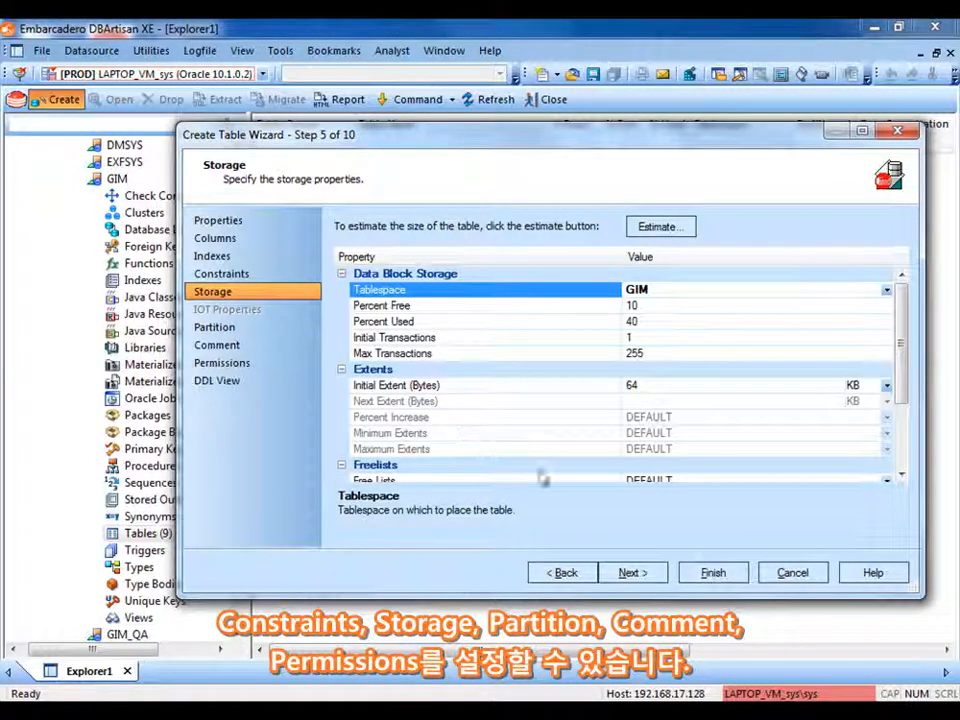
- Leave the table unpartitioned and give it the comment "This is a test table for demo purposes"
left_click(631, 574)
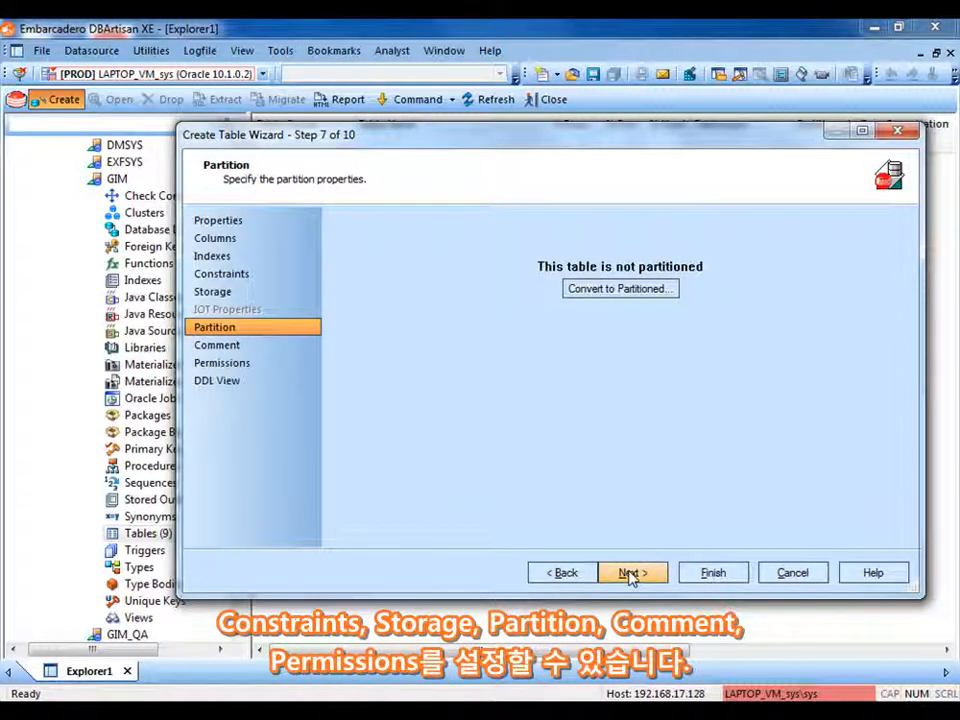
left_click(631, 574)
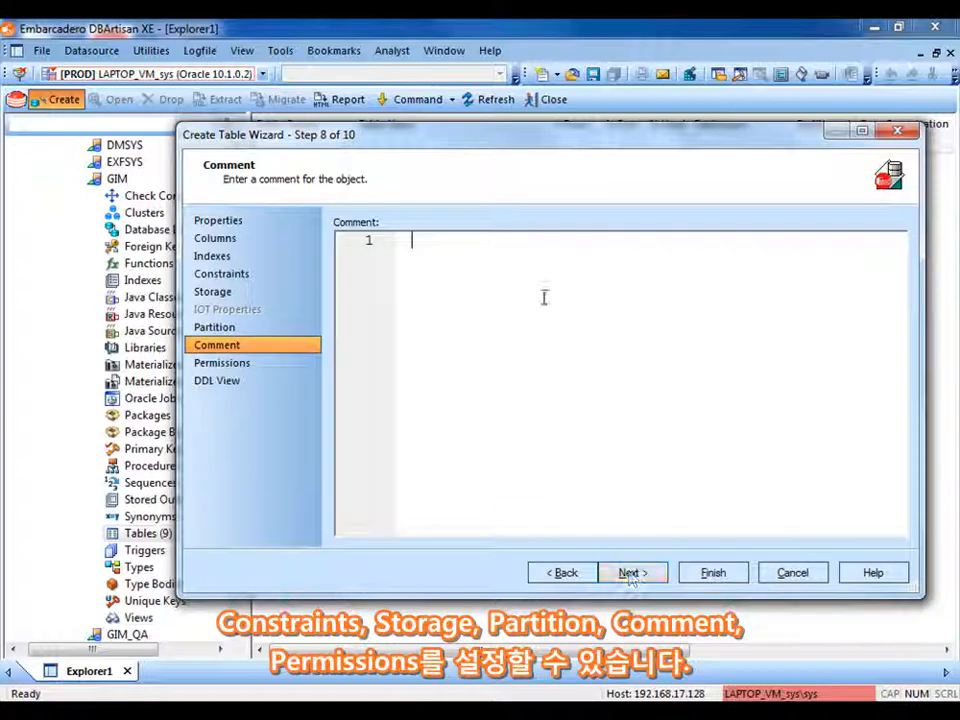
type("Thnis ")
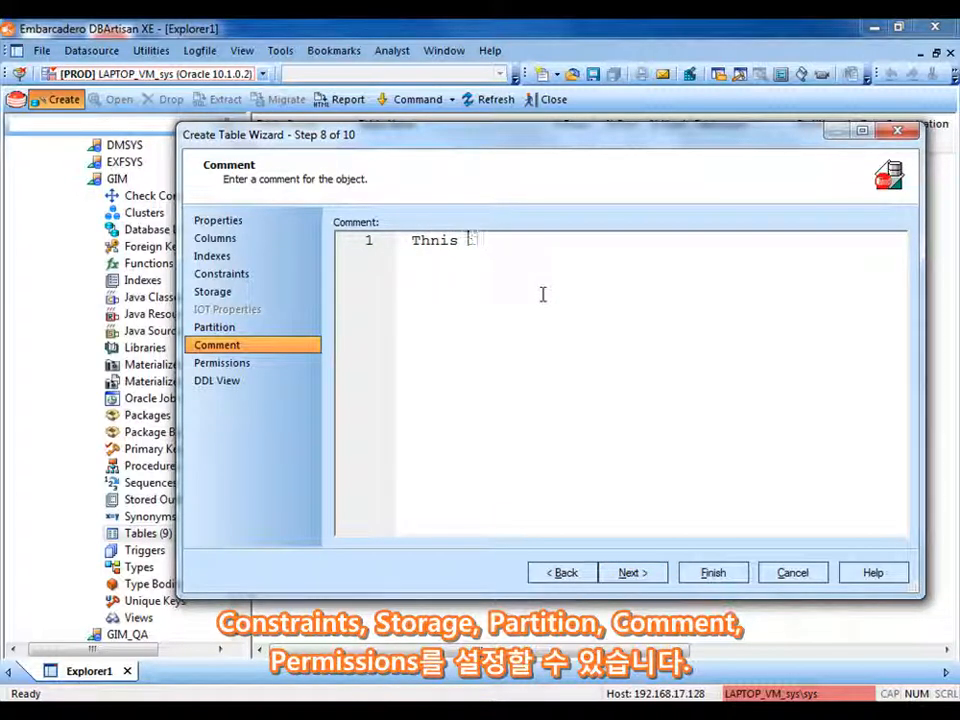
type("is is ")
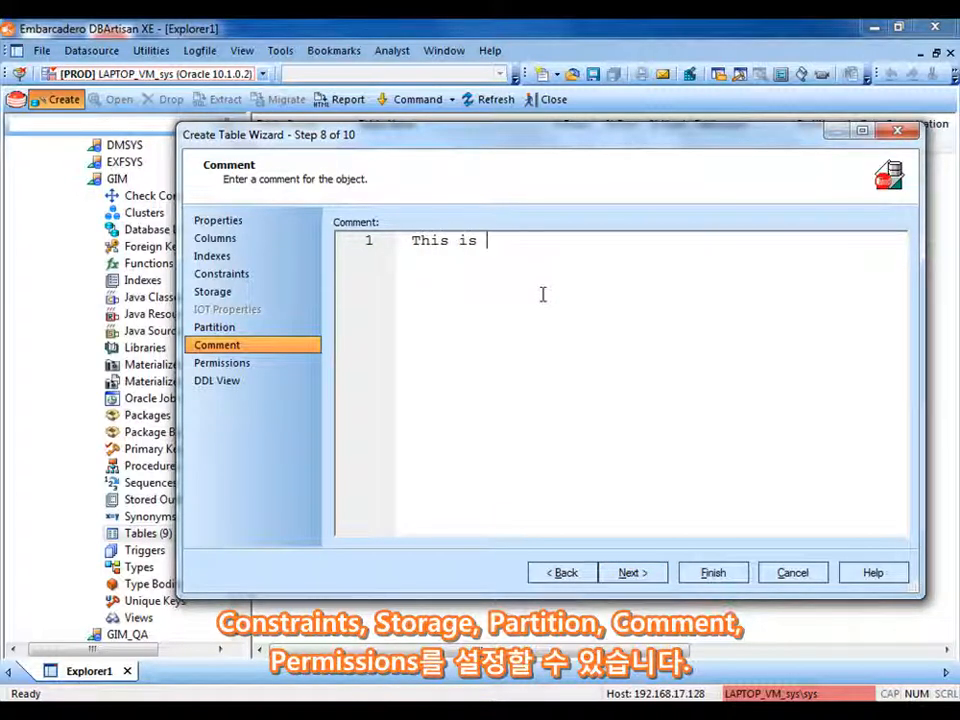
type("is a test table fo")
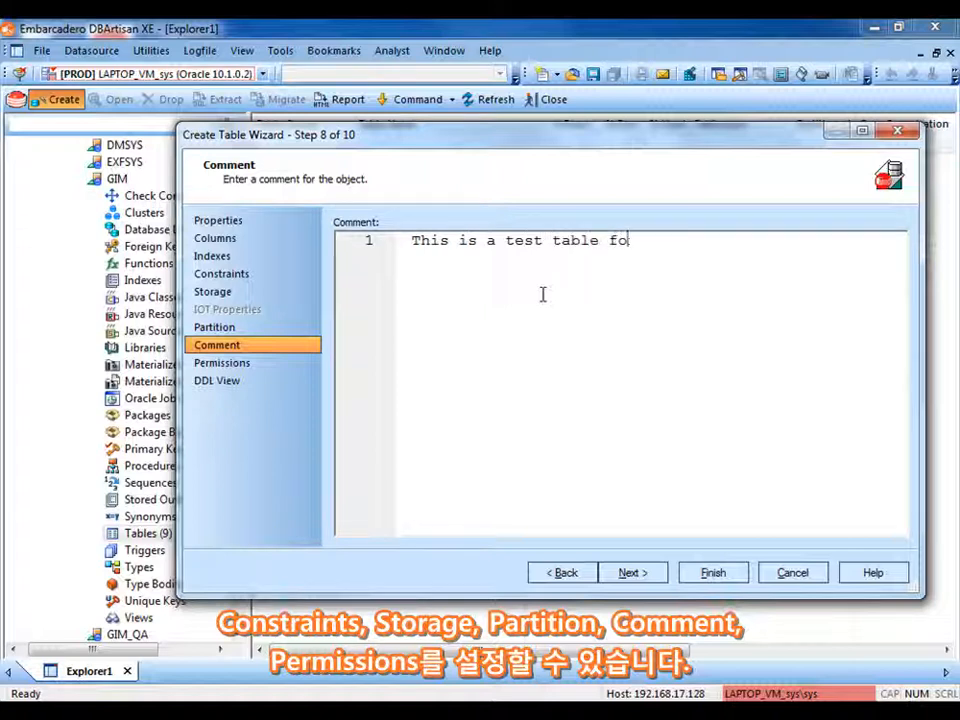
type("r demo")
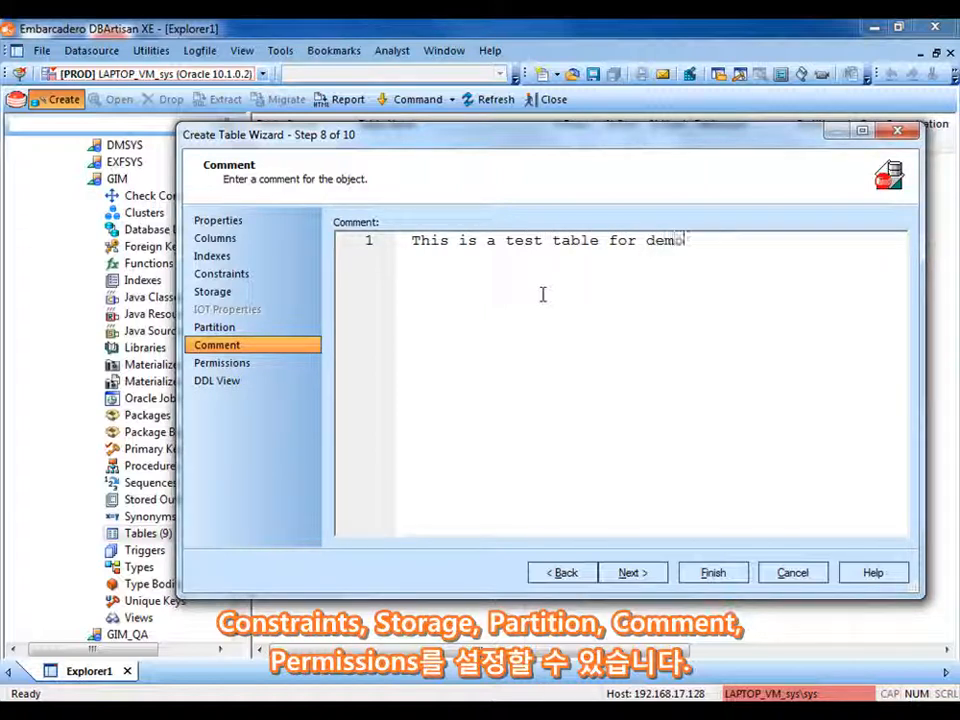
type(" purposes")
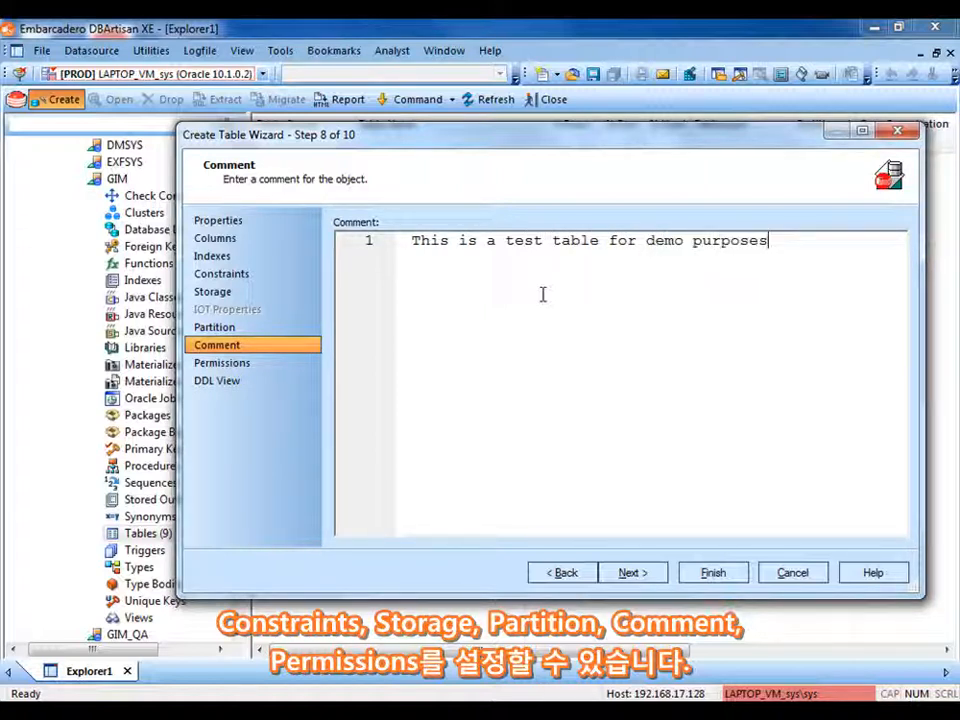
- Keep the permissions as they are, review the generated DDL through to its end, and execute it to create TEST_TABLE
left_click(630, 573)
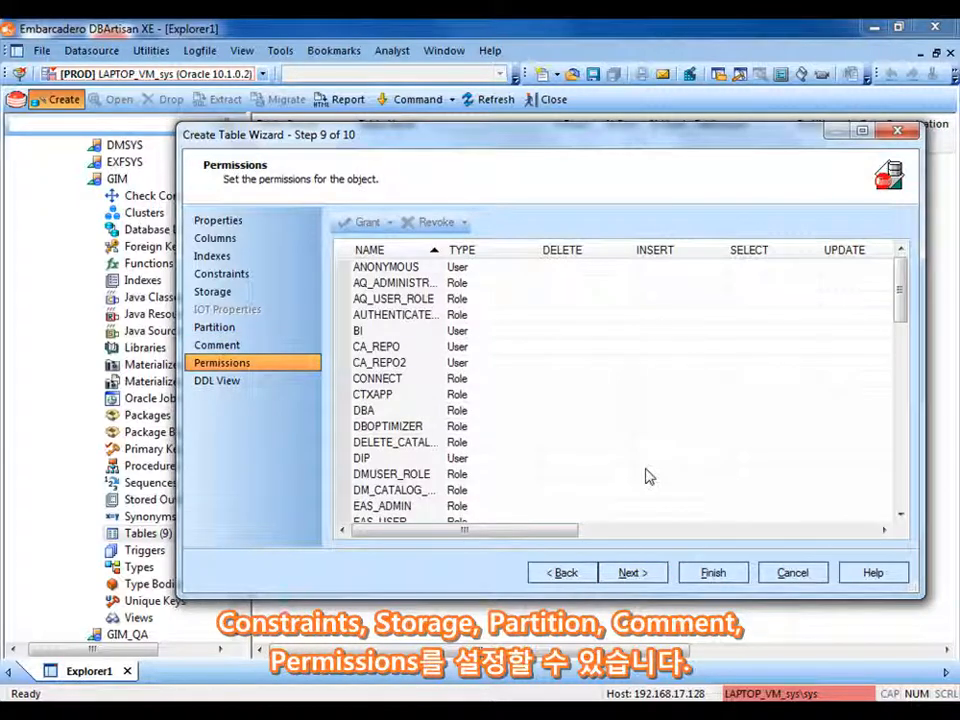
left_click(631, 573)
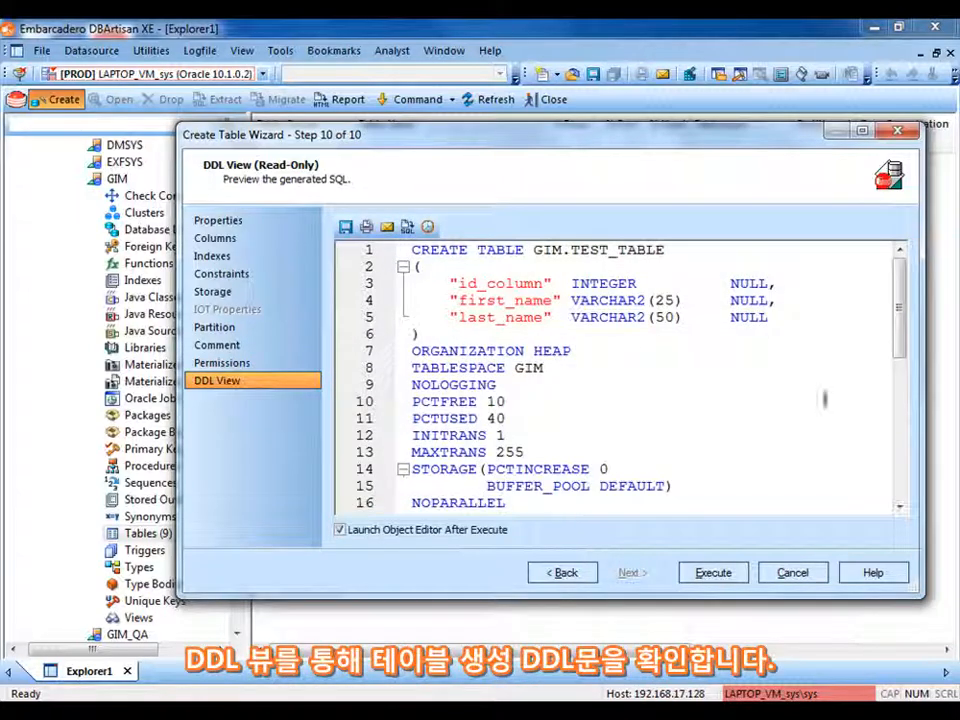
left_click_drag(902, 340, 894, 478)
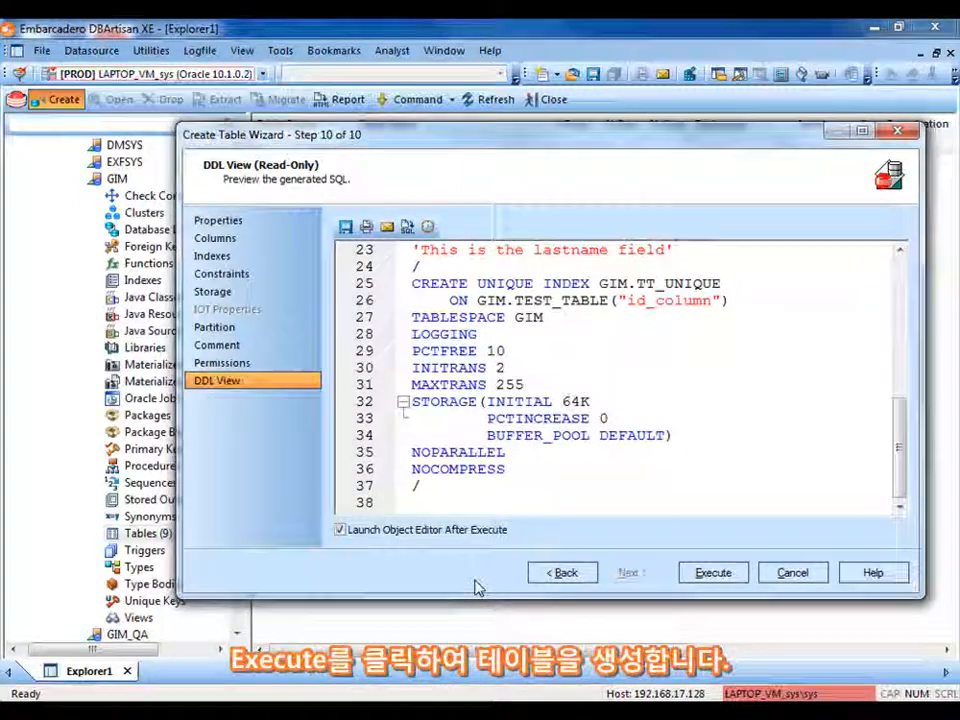
left_click(708, 571)
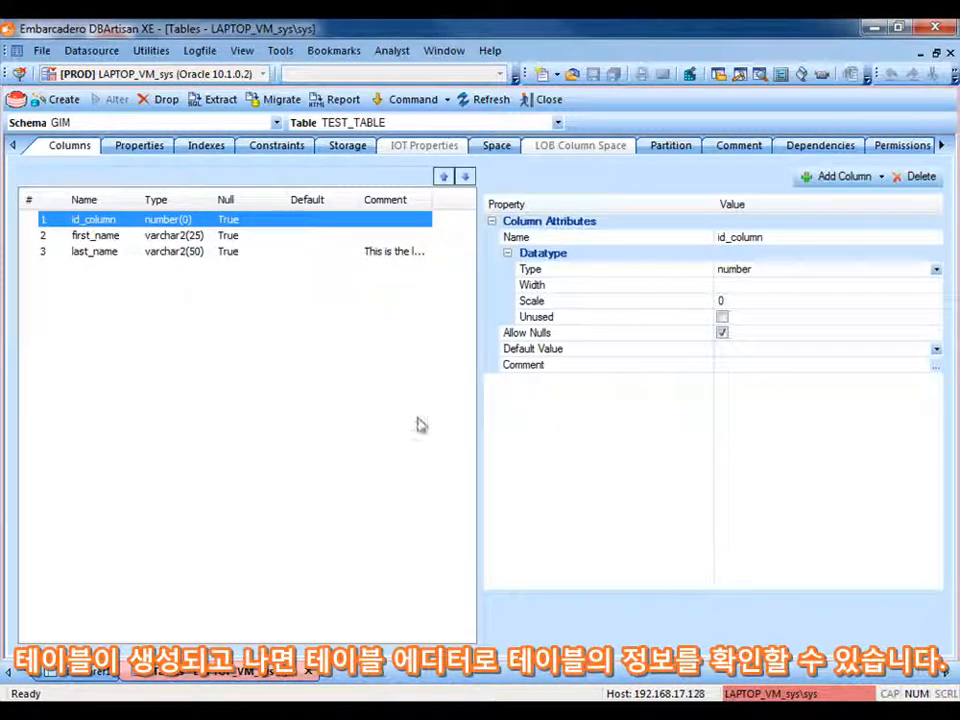
- Examine the properties and indexes of TEST_TABLE in the table editor, then close the editor
left_click(140, 148)
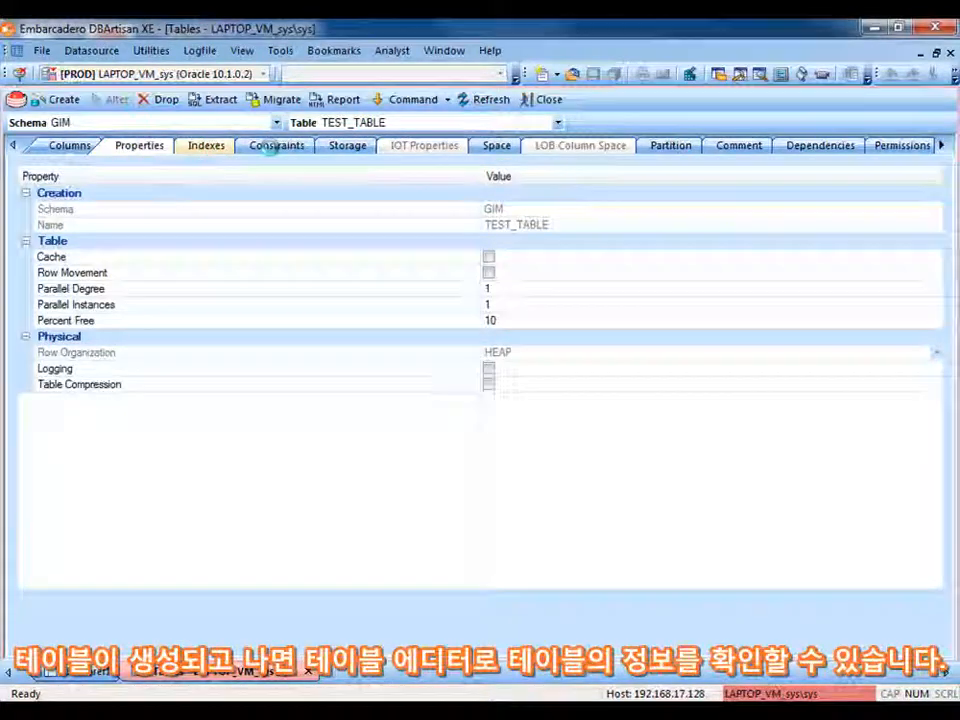
left_click(206, 146)
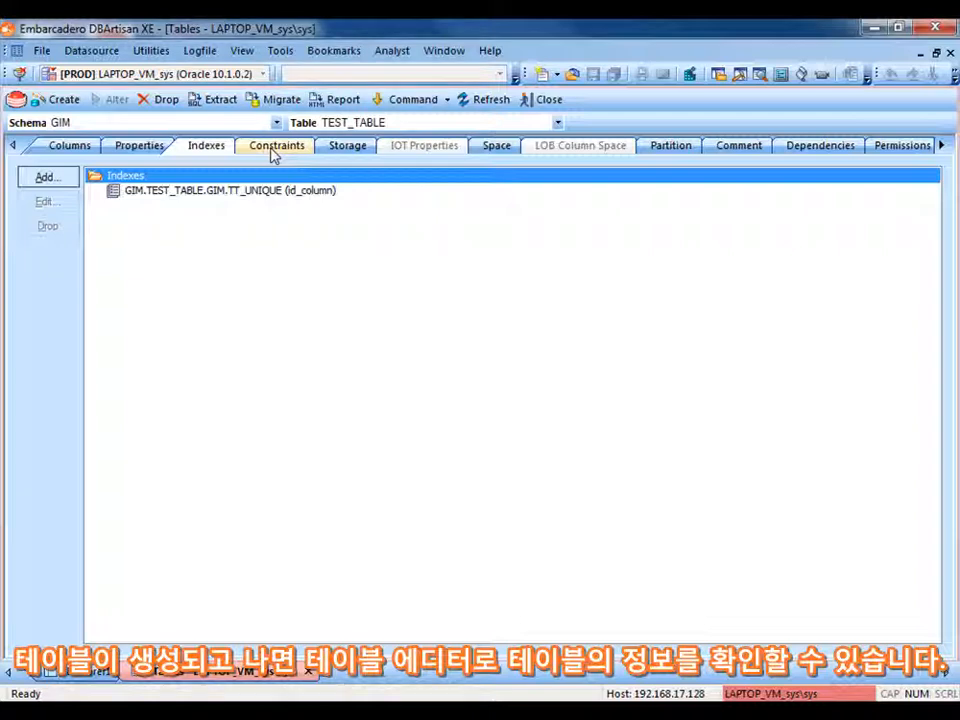
left_click(549, 100)
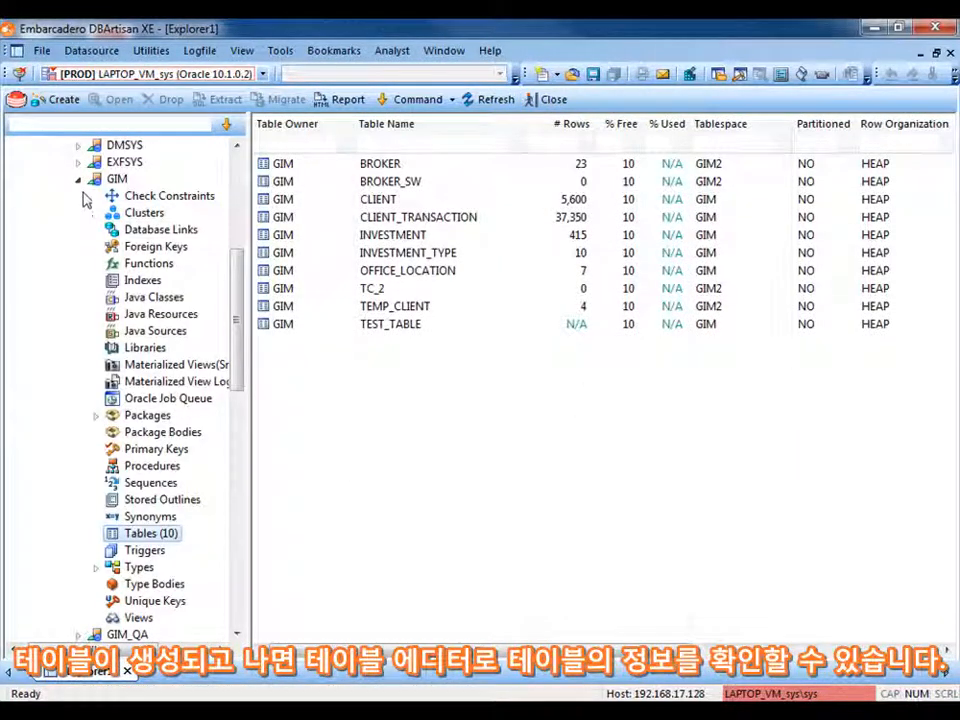
- Collapse the GIM schema and the LAPTOP_VM_sys Oracle datasource in the explorer tree
left_click(79, 180)
scroll(178, 160, "up", 6)
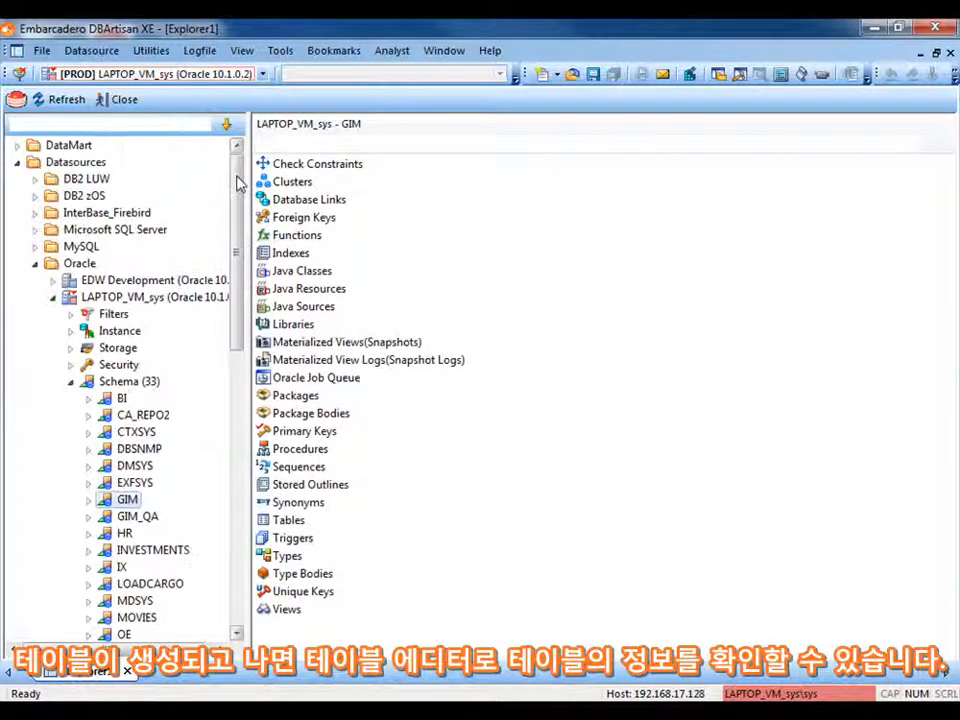
left_click(53, 297)
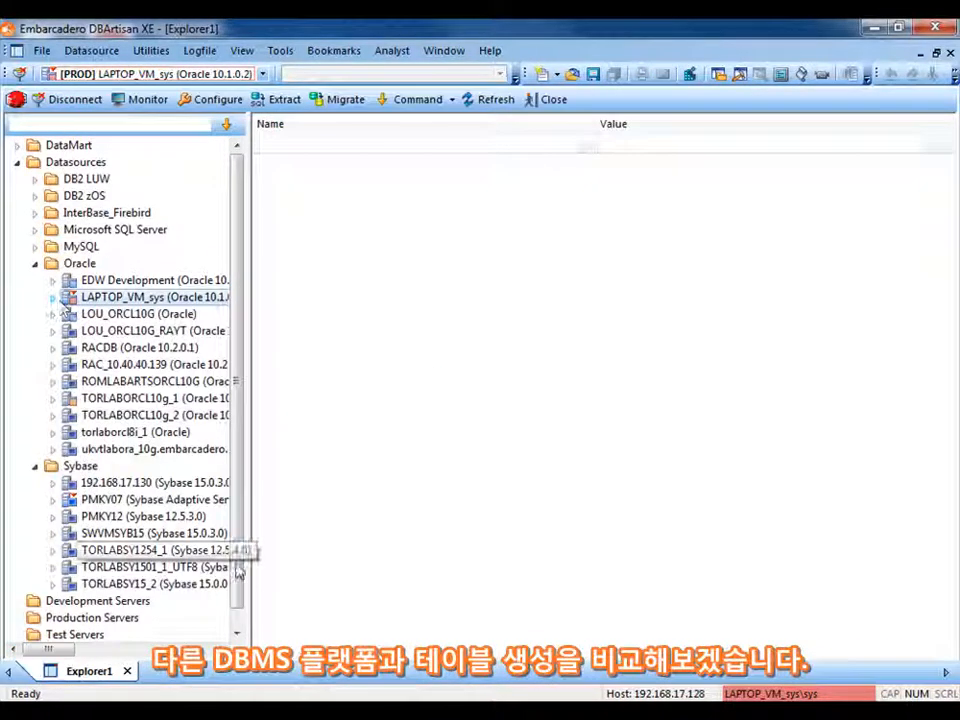
- List the tables owned by dbo in the gim database of the Sybase datasource PMKY07
left_click(54, 502)
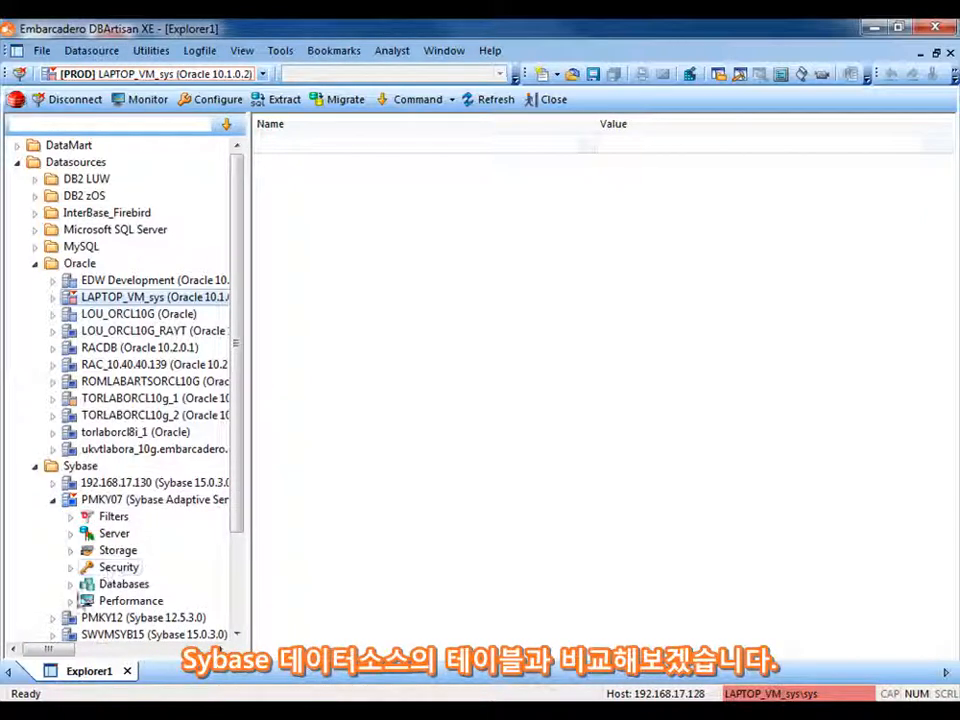
left_click(71, 586)
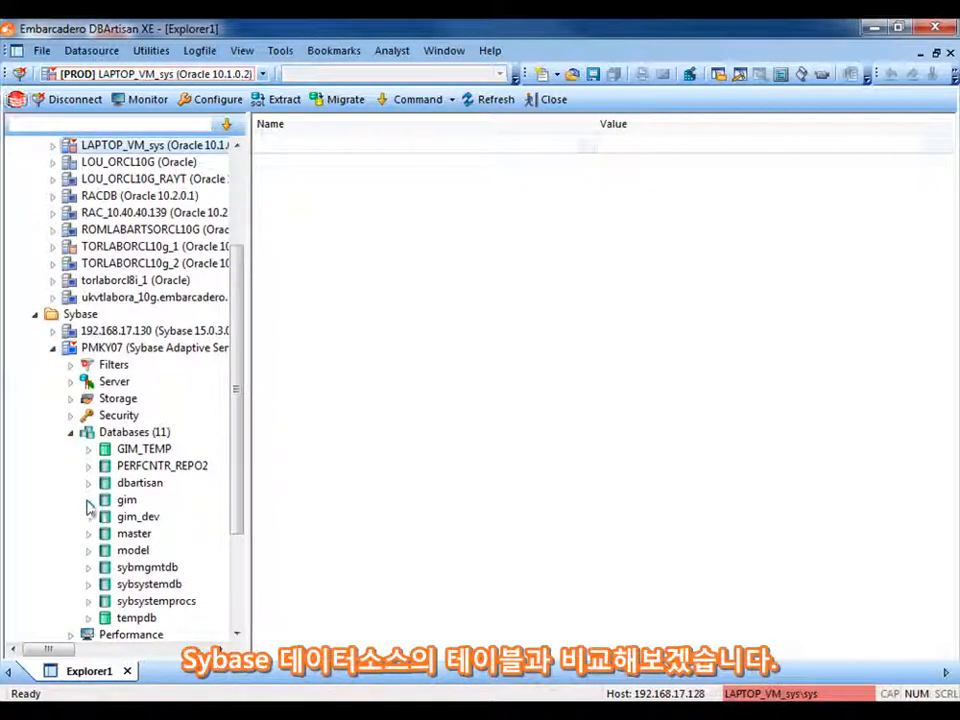
left_click(88, 500)
left_click(104, 584)
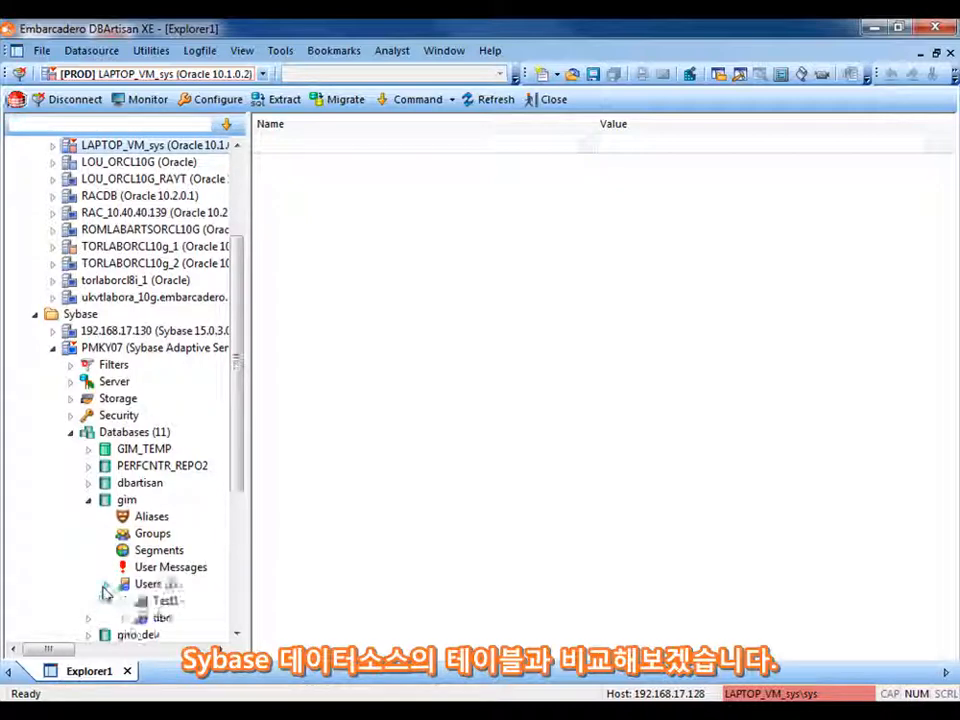
left_click(123, 617)
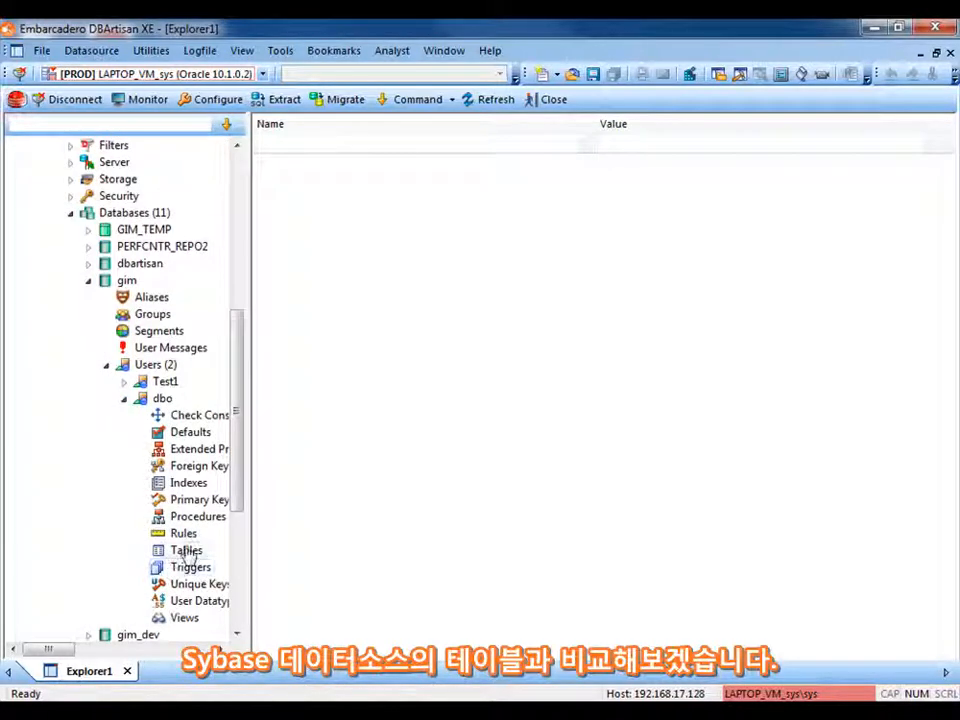
left_click(187, 551)
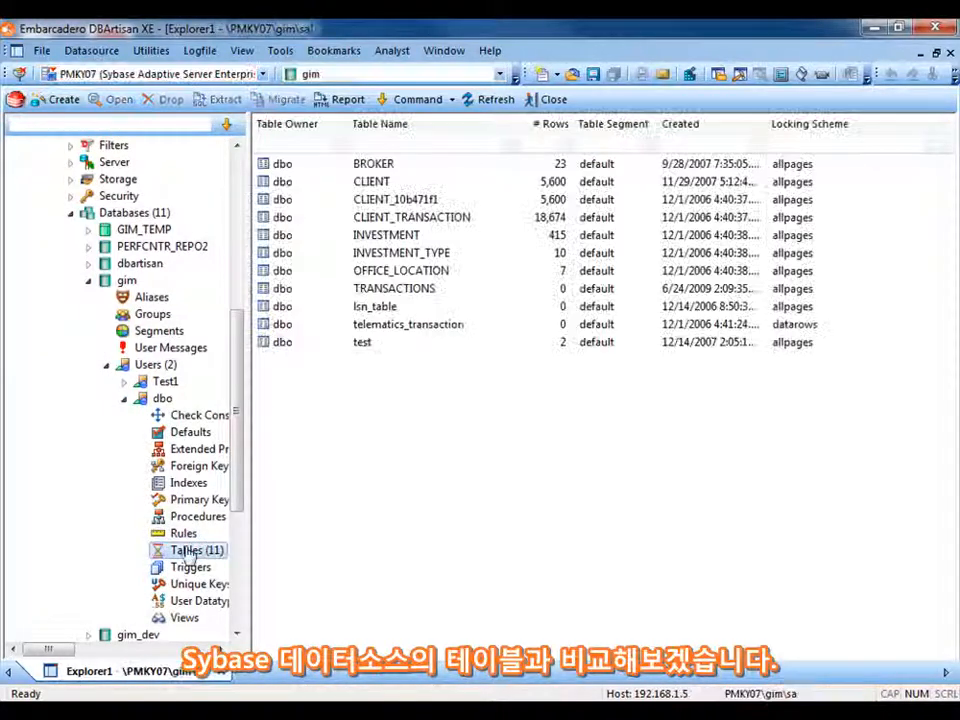
- Open the BROKER table in the table editor and view the attributes of its OFFICE_LOCATION_ID column
right_click(381, 166)
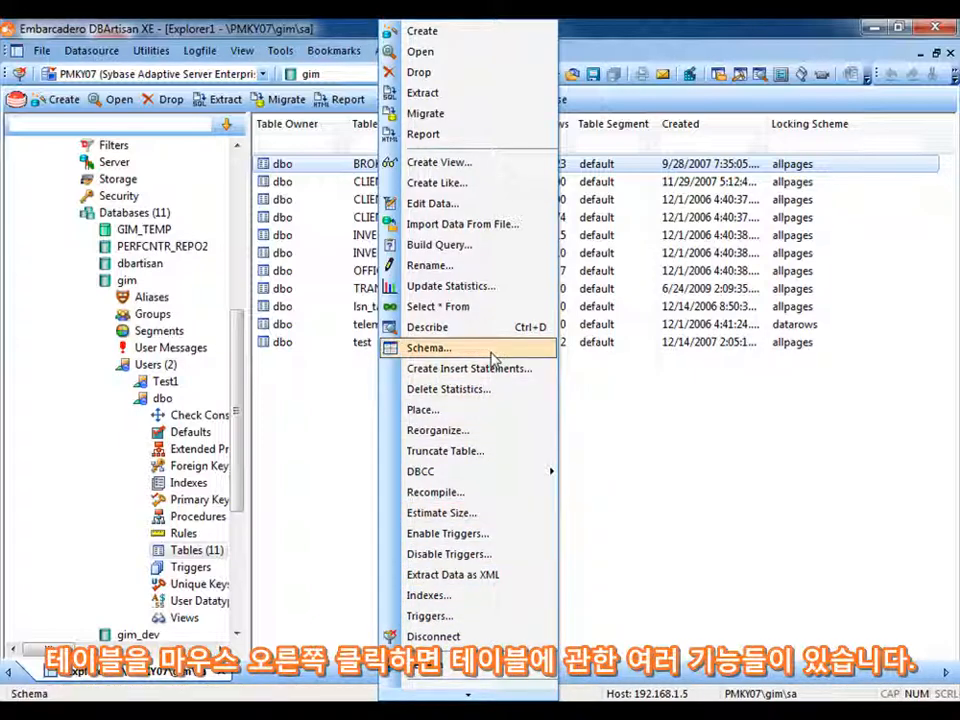
left_click(420, 51)
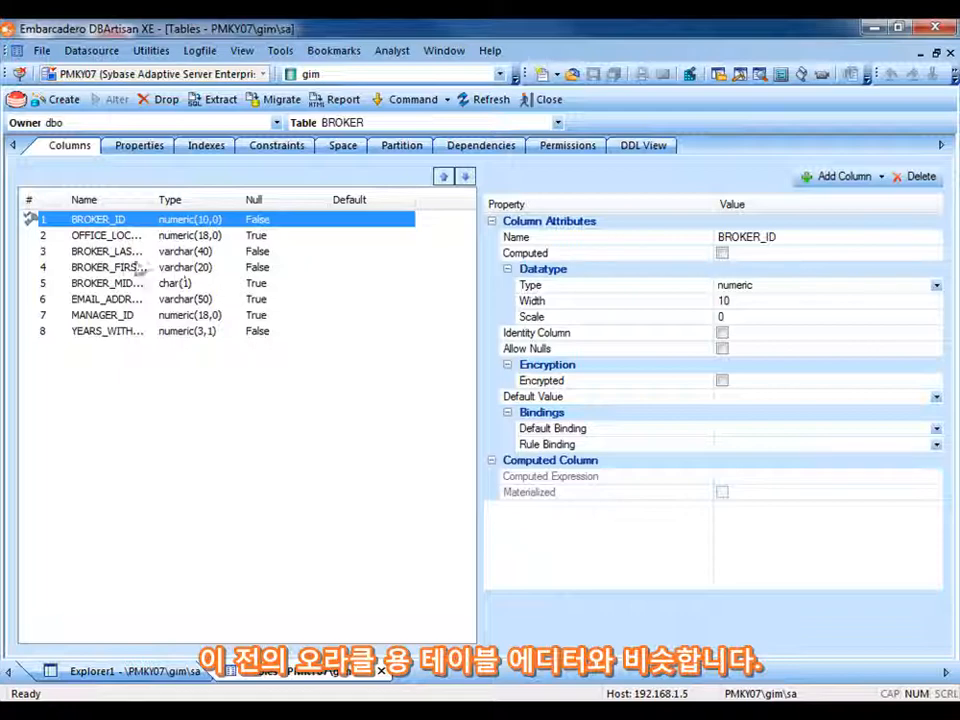
left_click(108, 239)
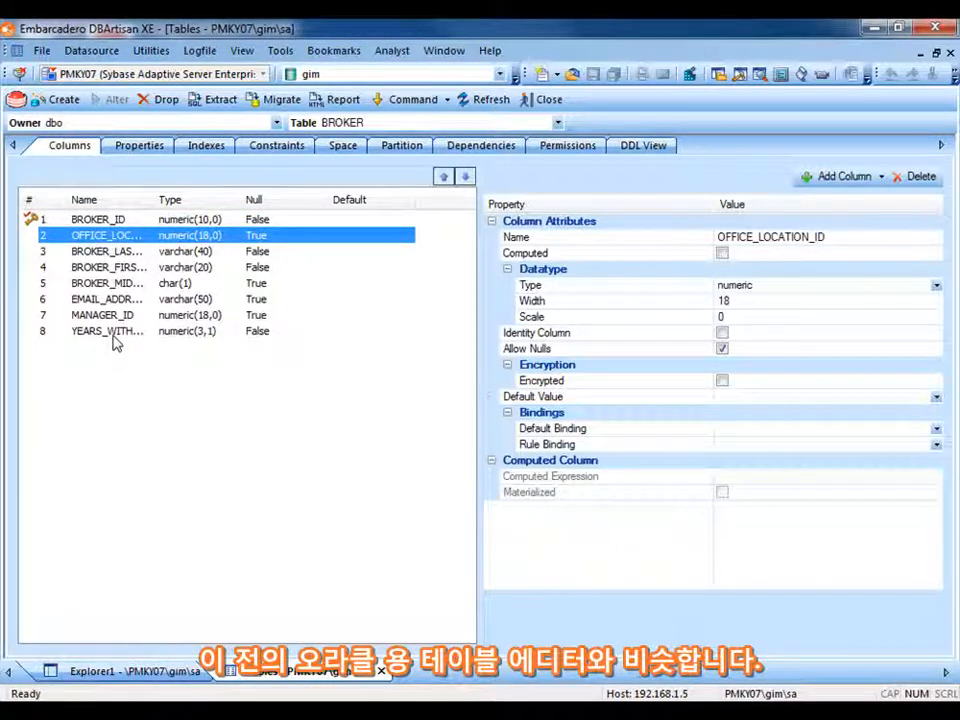
- Add a column named test_column to the BROKER table, preview its ALTER script, and cancel the preview without executing it
left_click(112, 369)
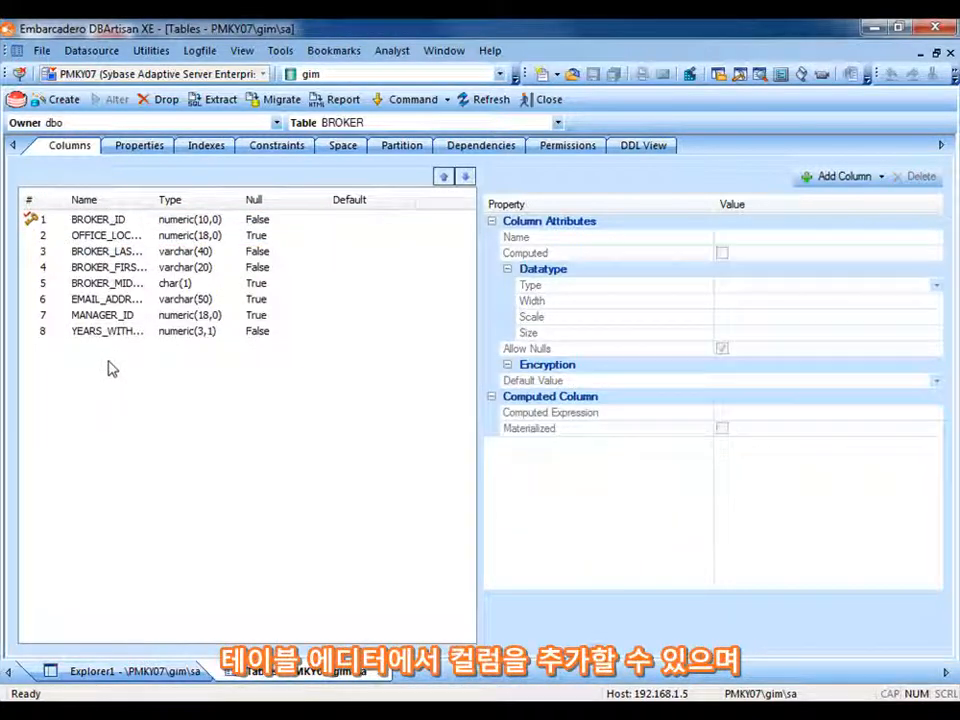
left_click(836, 177)
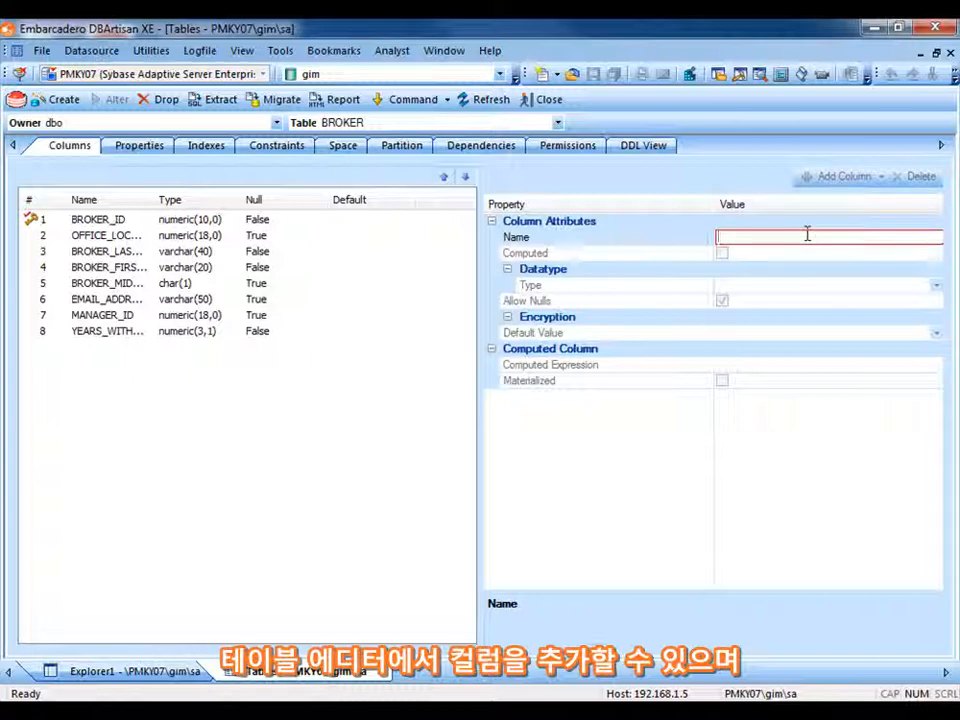
type("test_column")
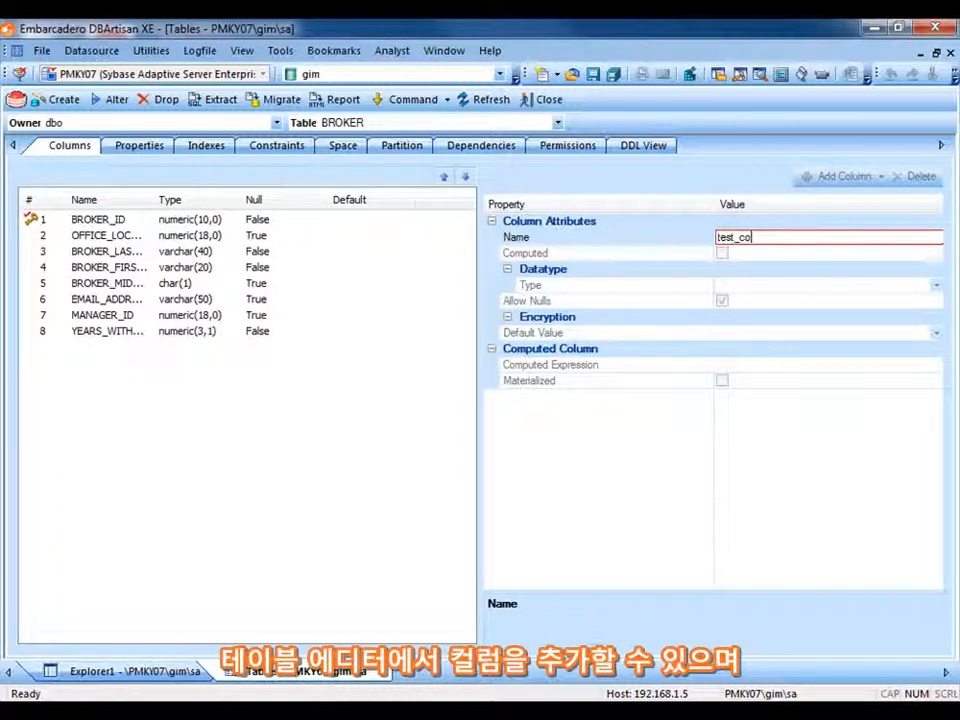
key("Return")
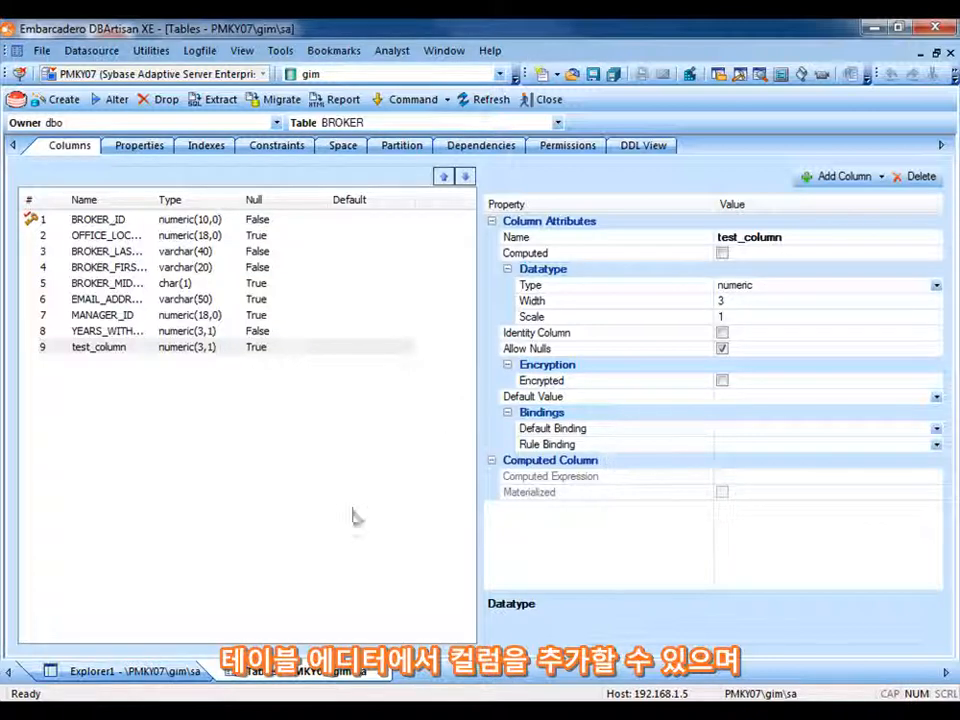
left_click(118, 100)
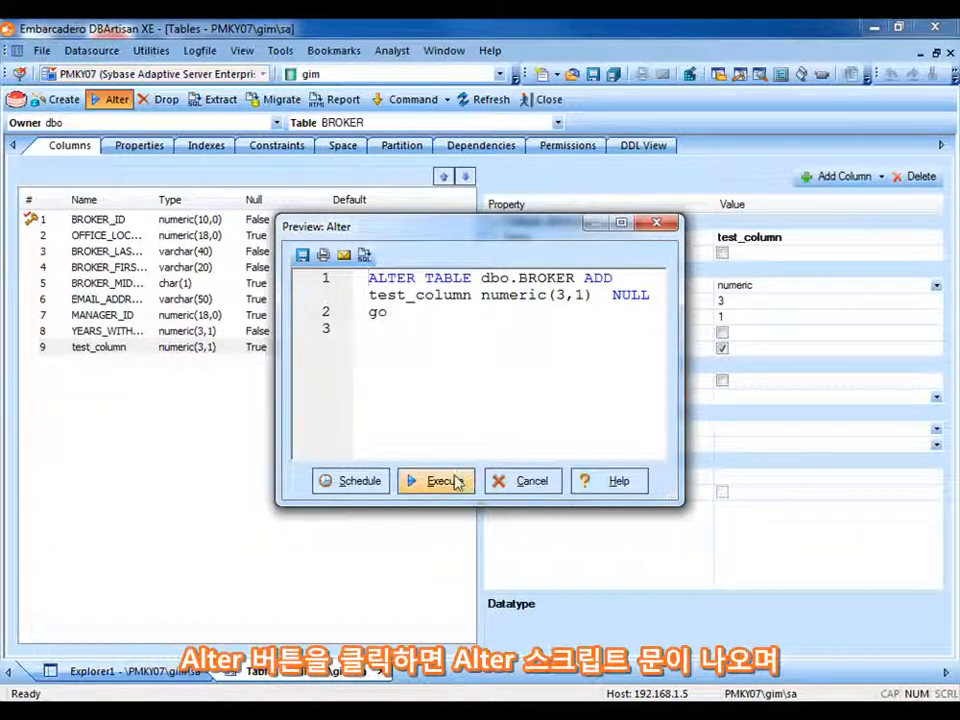
left_click(535, 482)
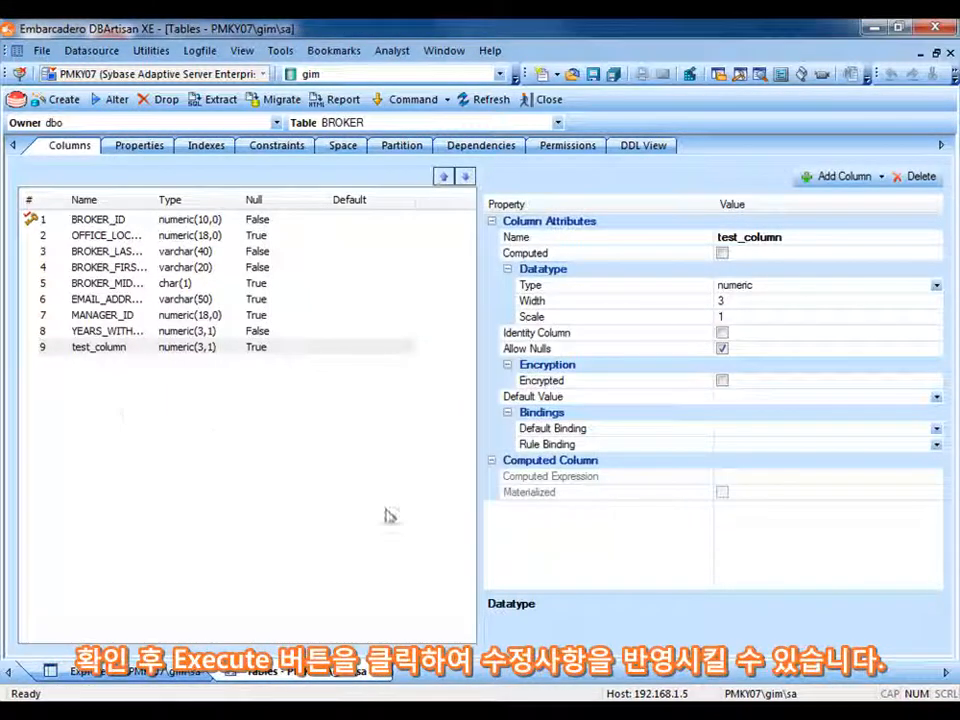
- Move test_column up two places in the BROKER column order, directly above MANAGER_ID
left_click(104, 347)
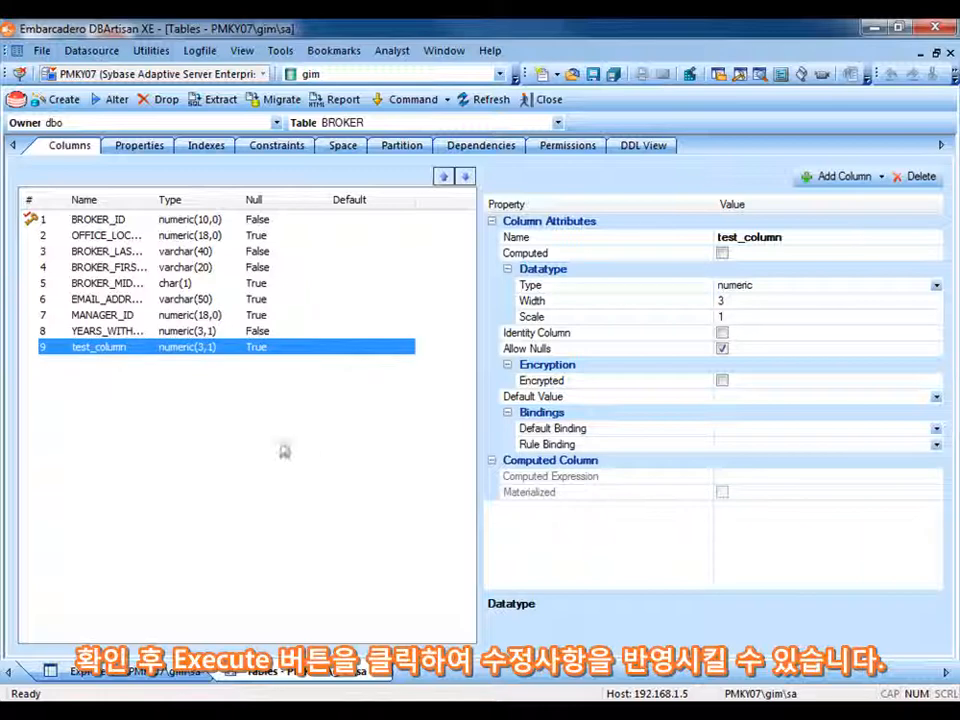
left_click(443, 177)
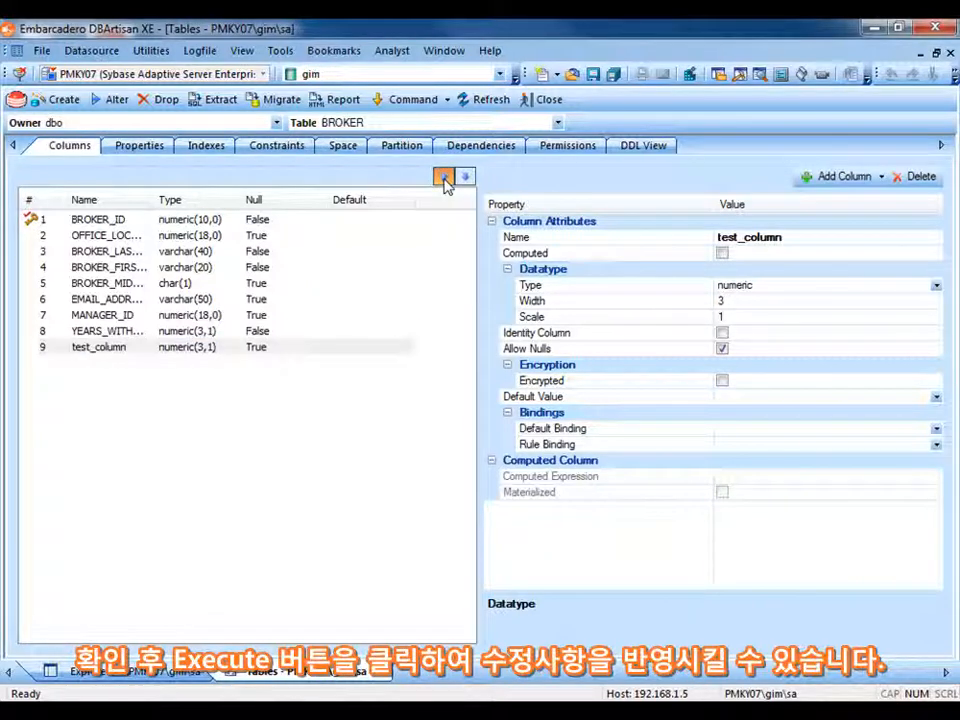
left_click(443, 177)
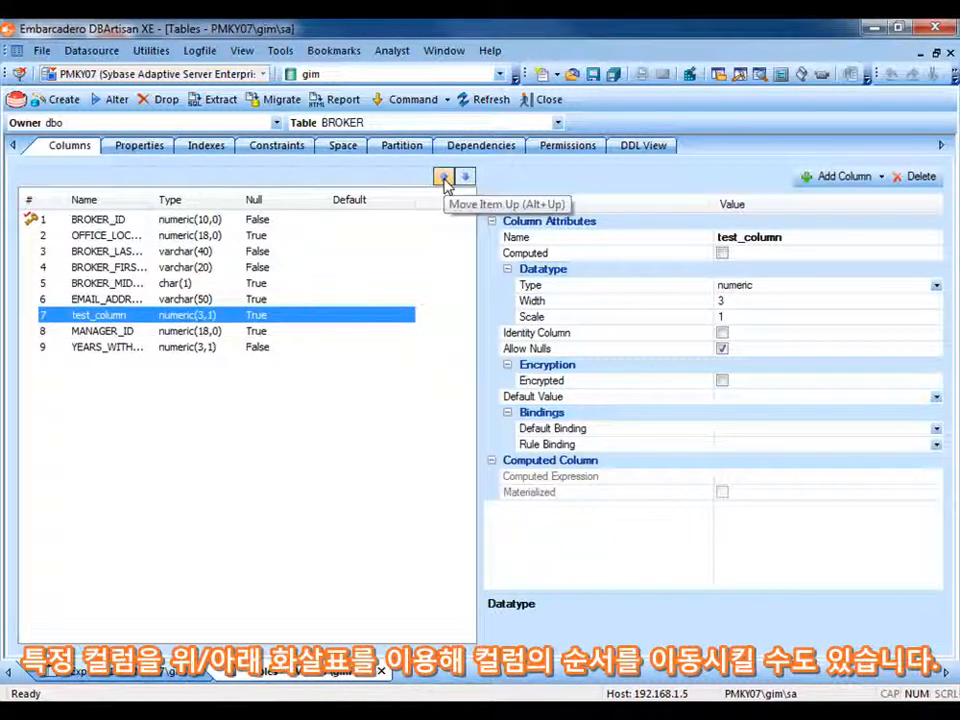
- Preview the ALTER script for the reordered BROKER table and enlarge the preview window for reading
left_click(99, 97)
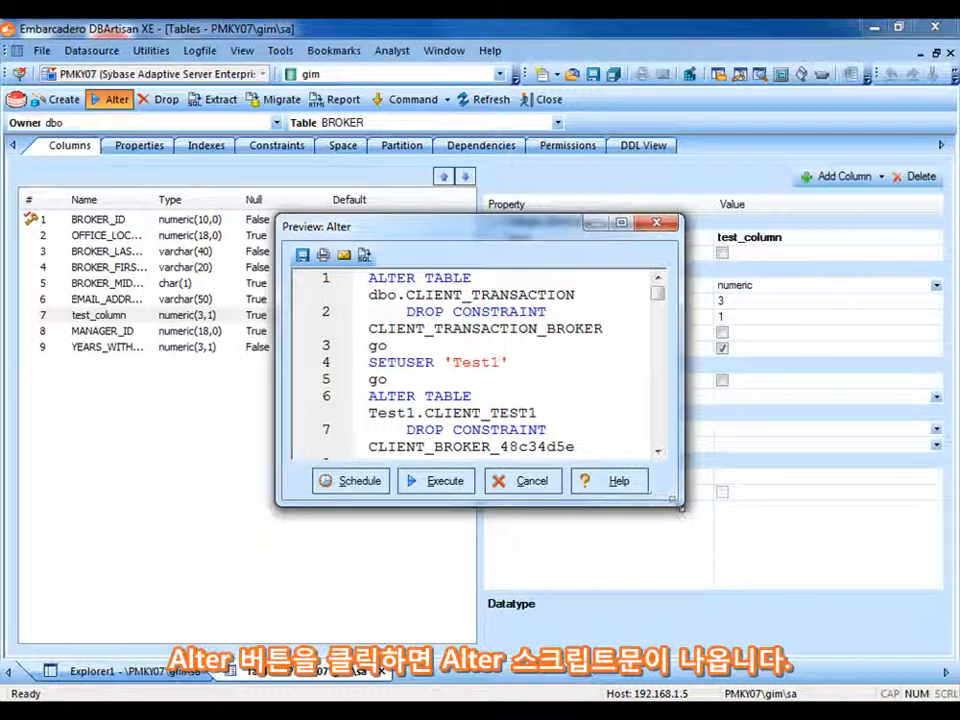
left_click_drag(681, 506, 940, 650)
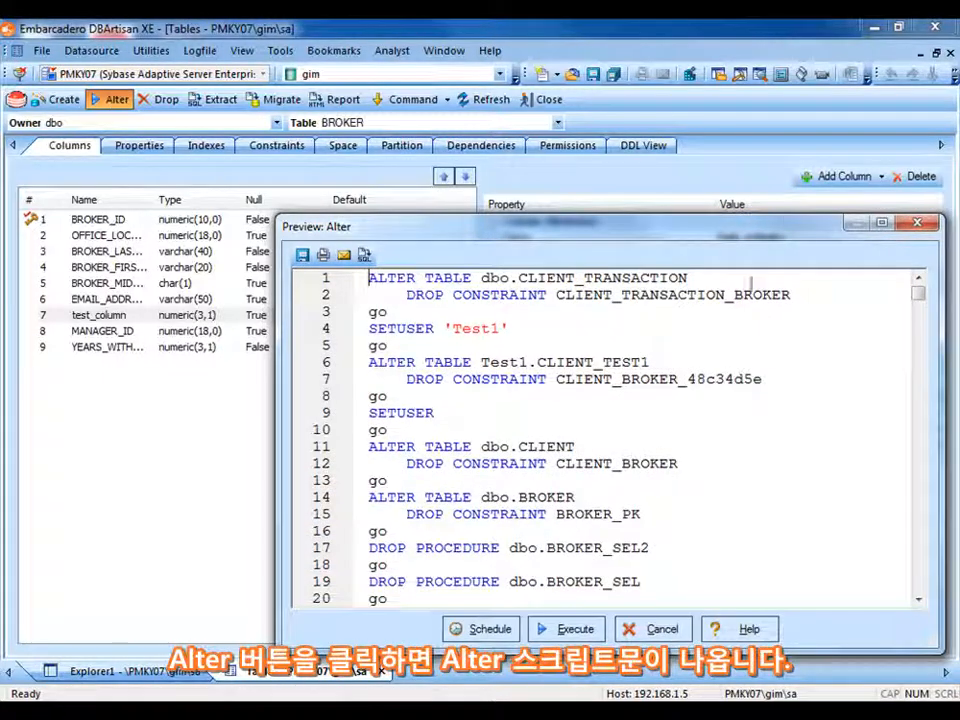
left_click_drag(560, 226, 385, 131)
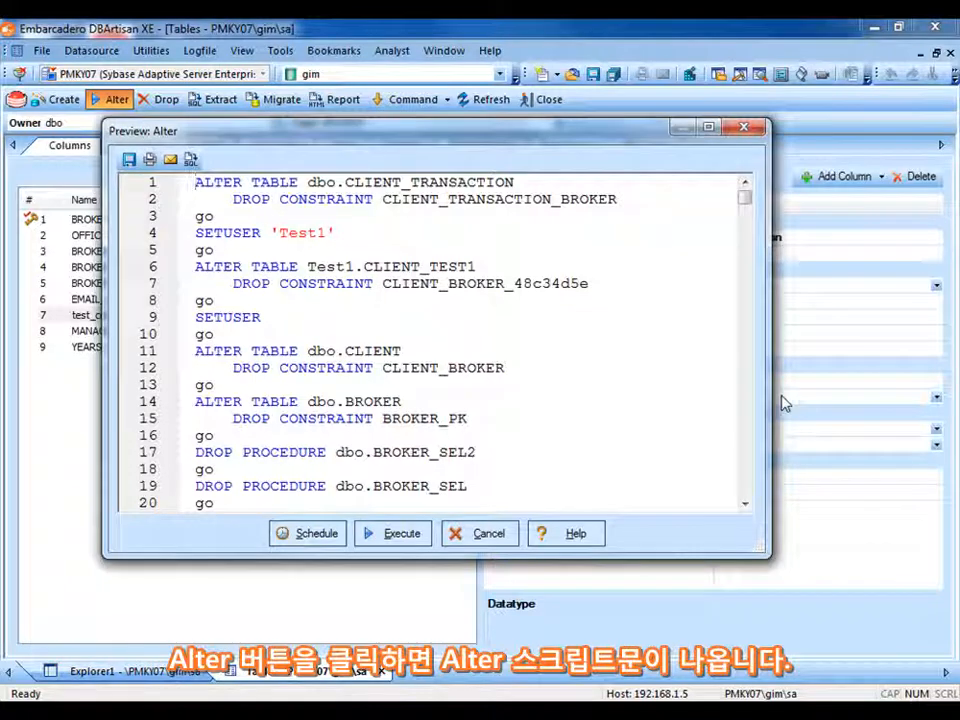
left_click_drag(765, 554, 940, 650)
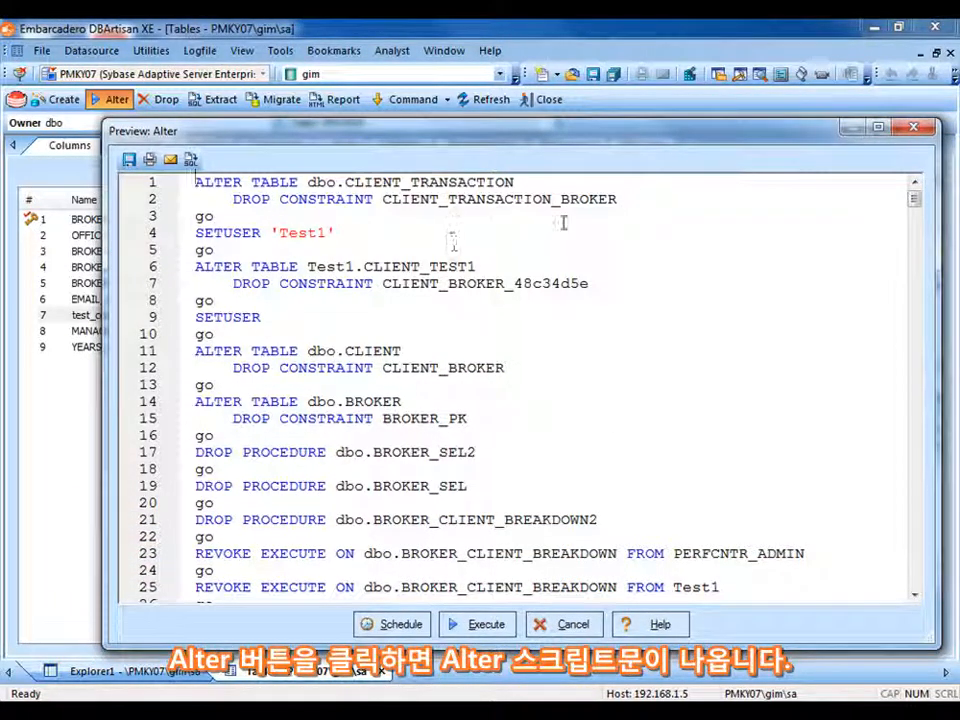
- Review the ALTER script to its end, examining the constraint drops, backup rename, table re-creation, data copy, index, procedures and grants
scroll(639, 396, "down", 6)
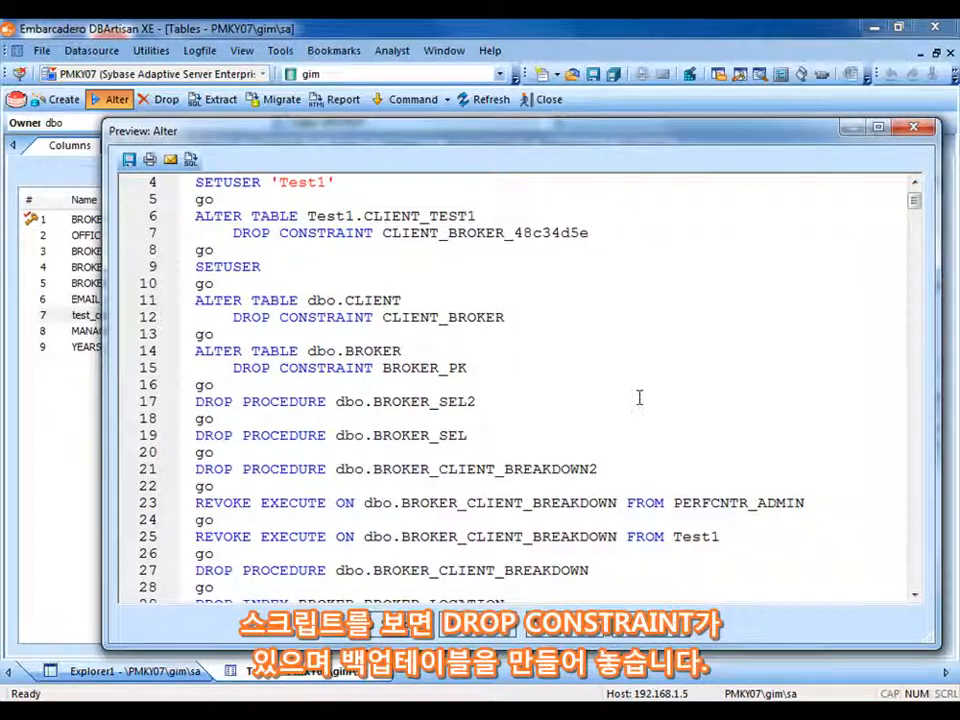
scroll(639, 398, "down", 7)
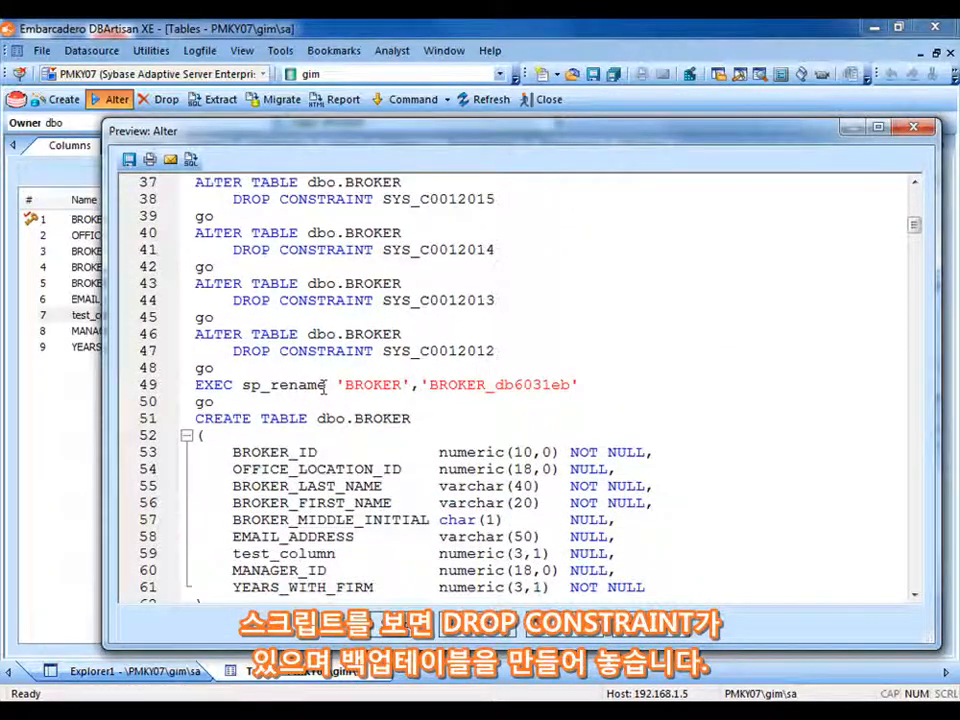
scroll(686, 386, "down", 2)
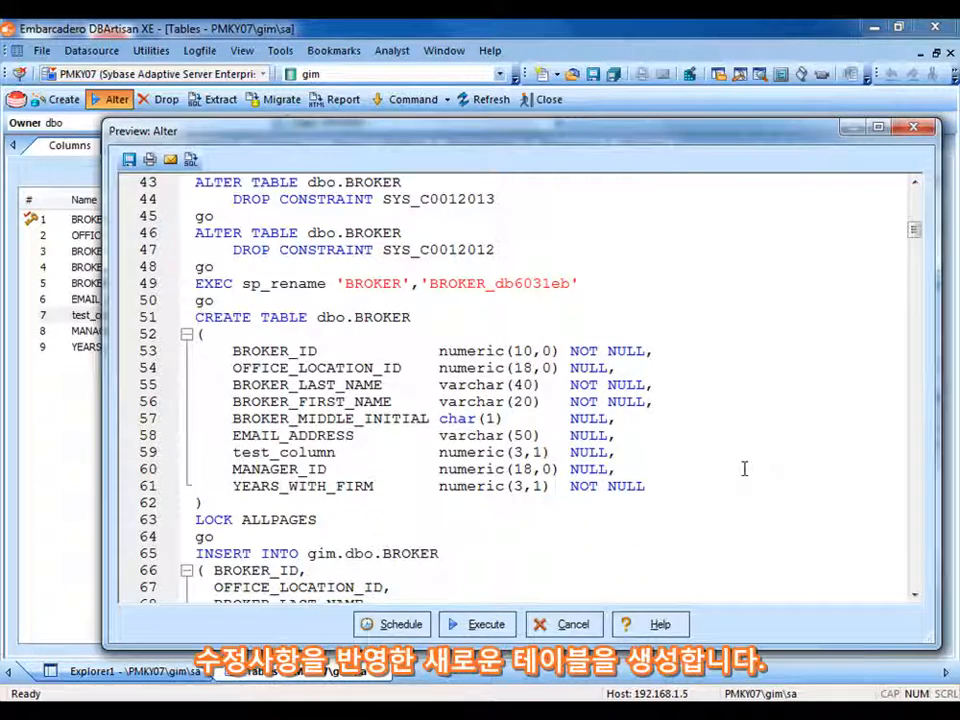
scroll(744, 463, "down", 5)
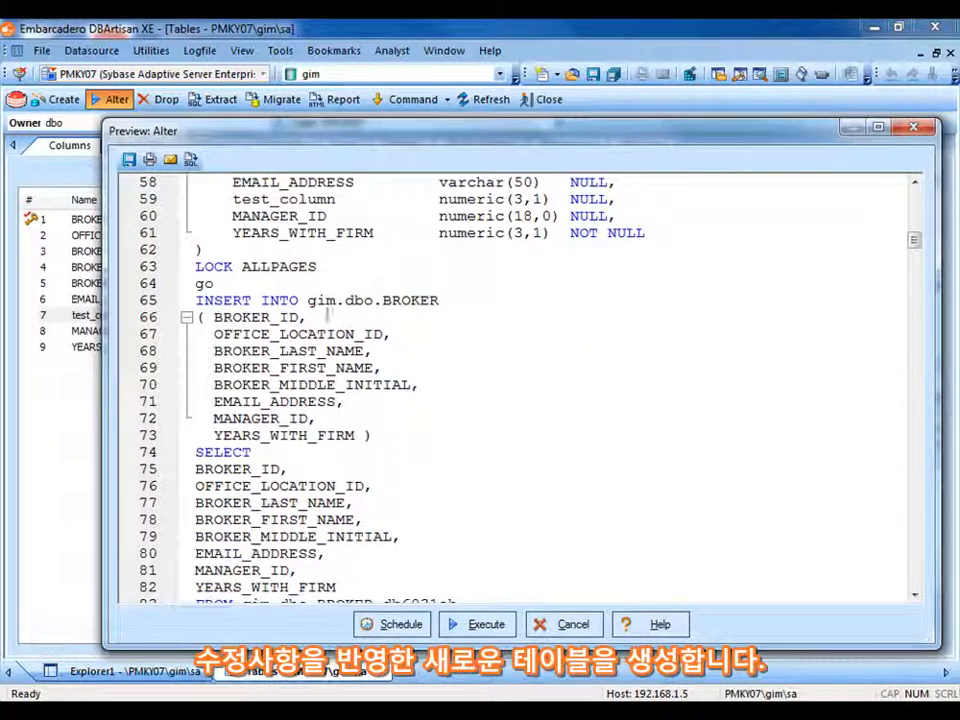
scroll(425, 400, "down", 2)
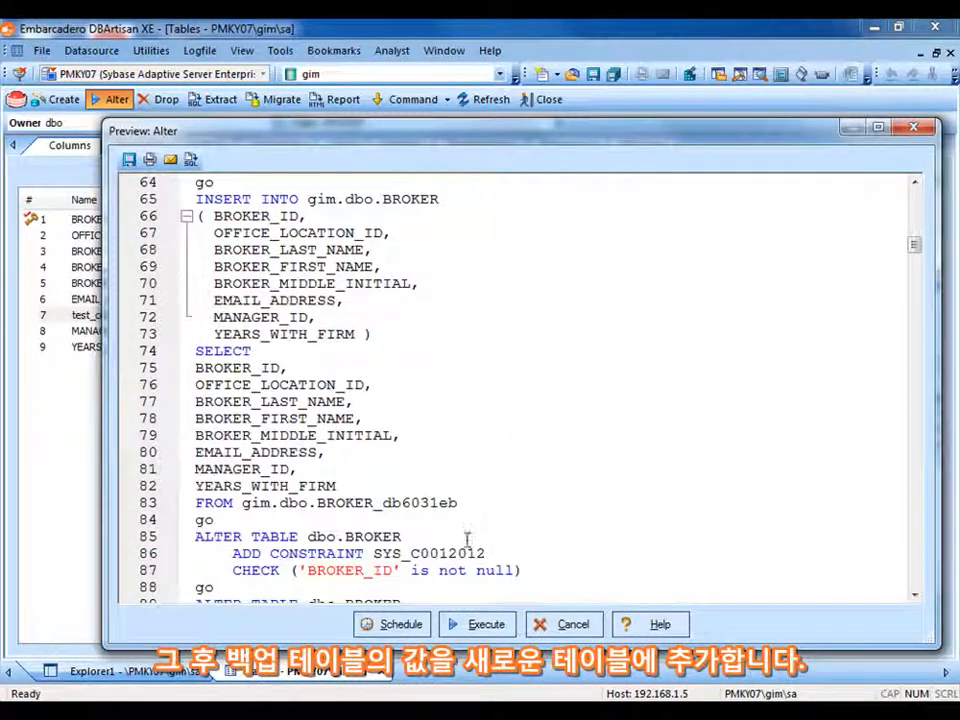
scroll(740, 420, "down", 2)
scroll(740, 420, "down", 2)
scroll(773, 427, "down", 2)
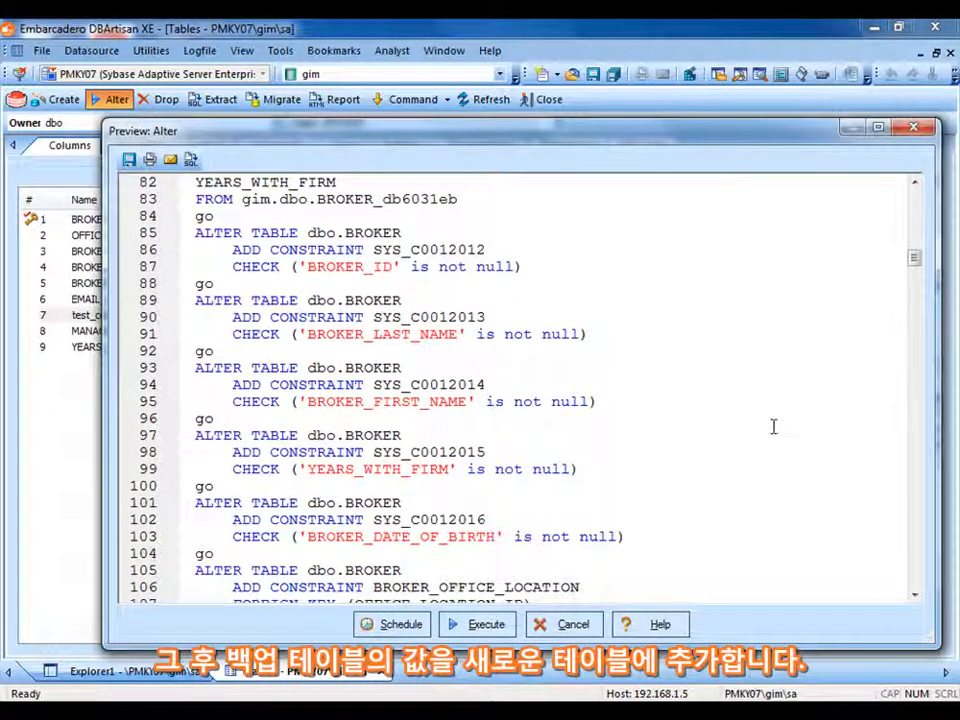
scroll(773, 427, "down", 4)
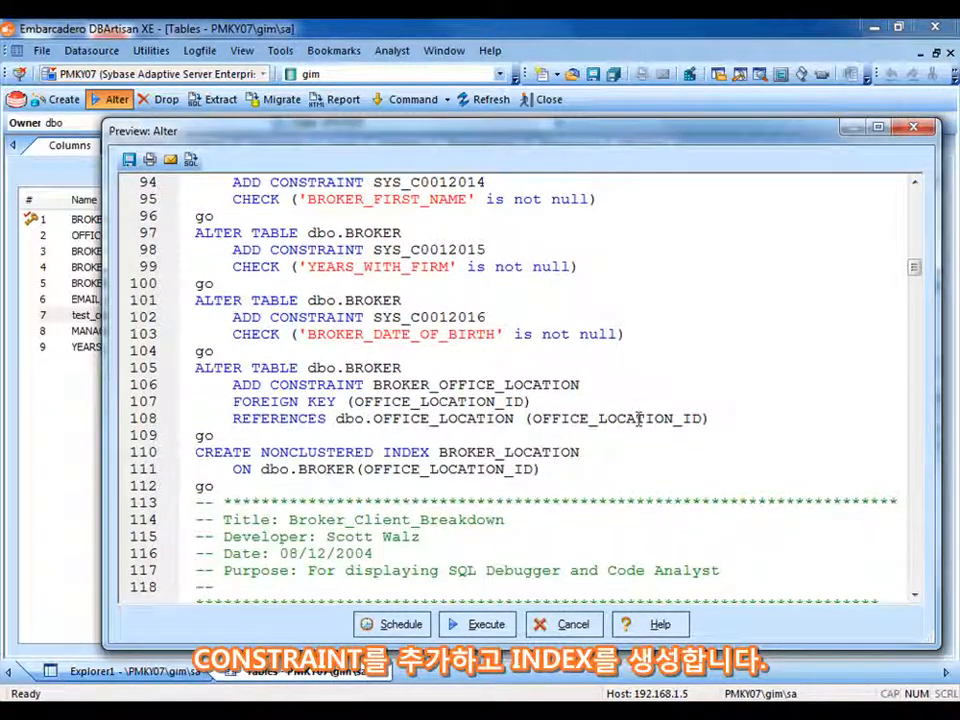
scroll(813, 346, "down", 2)
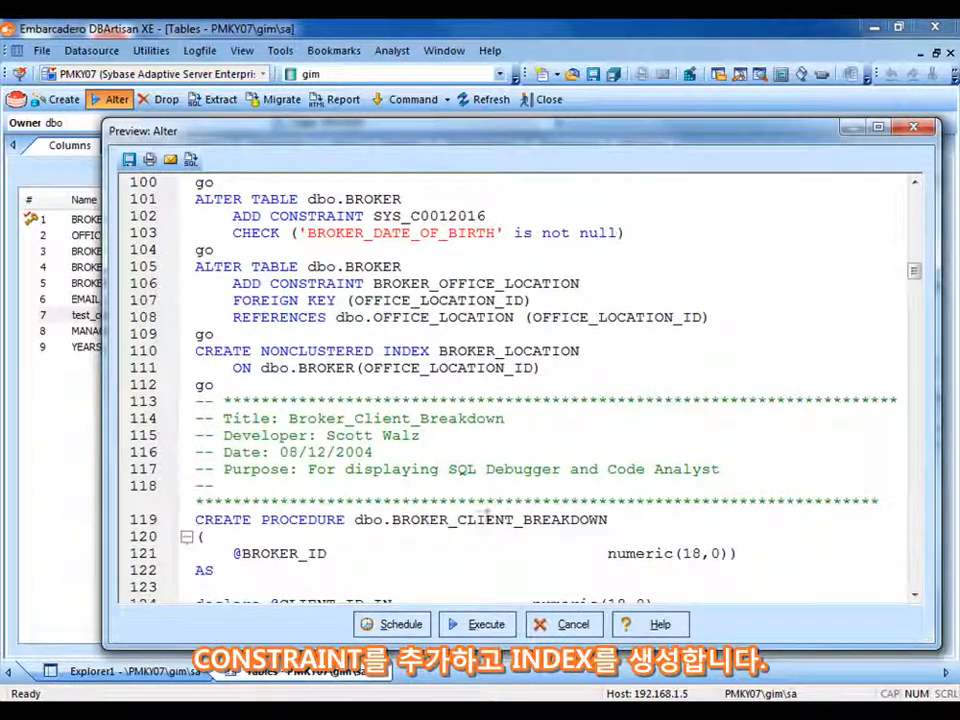
scroll(724, 350, "down", 12)
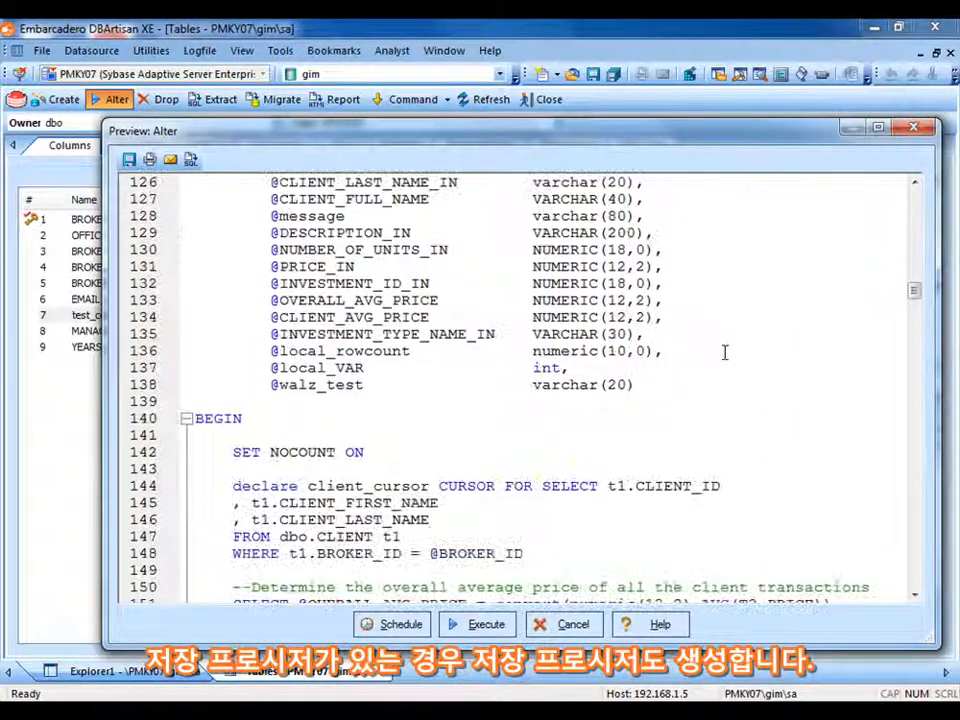
scroll(724, 352, "down", 20)
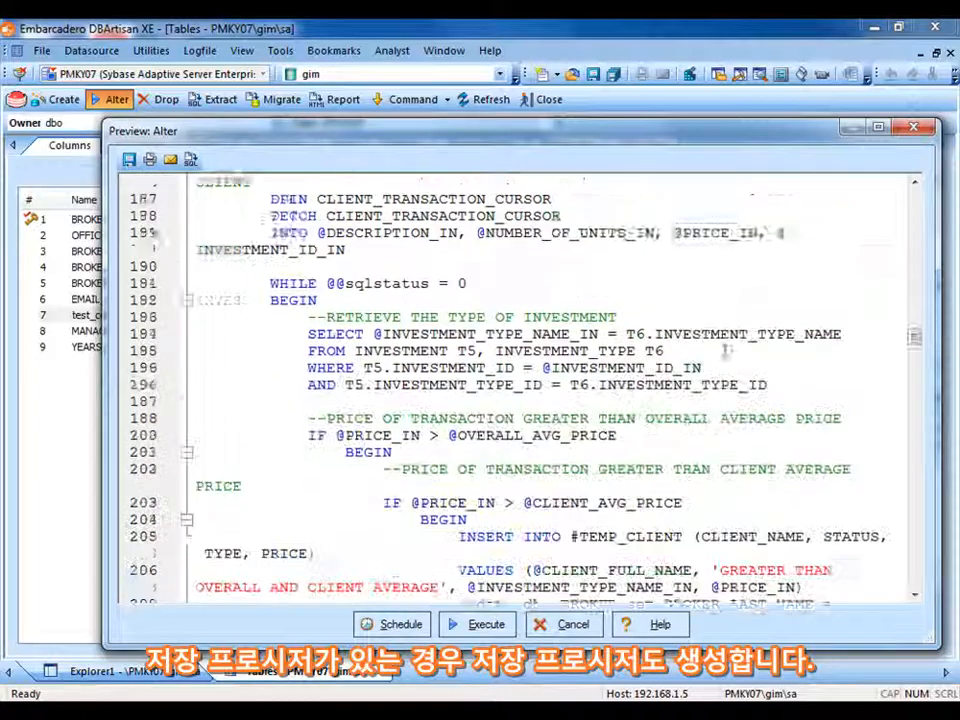
scroll(724, 352, "down", 9)
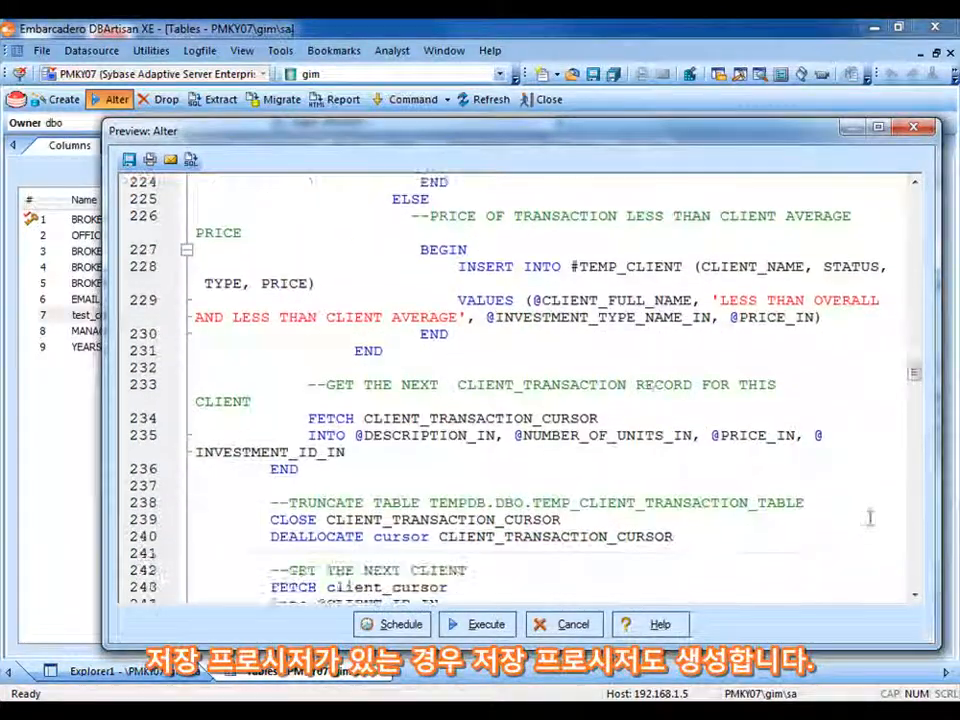
left_click(914, 580)
left_click_drag(913, 392, 916, 594)
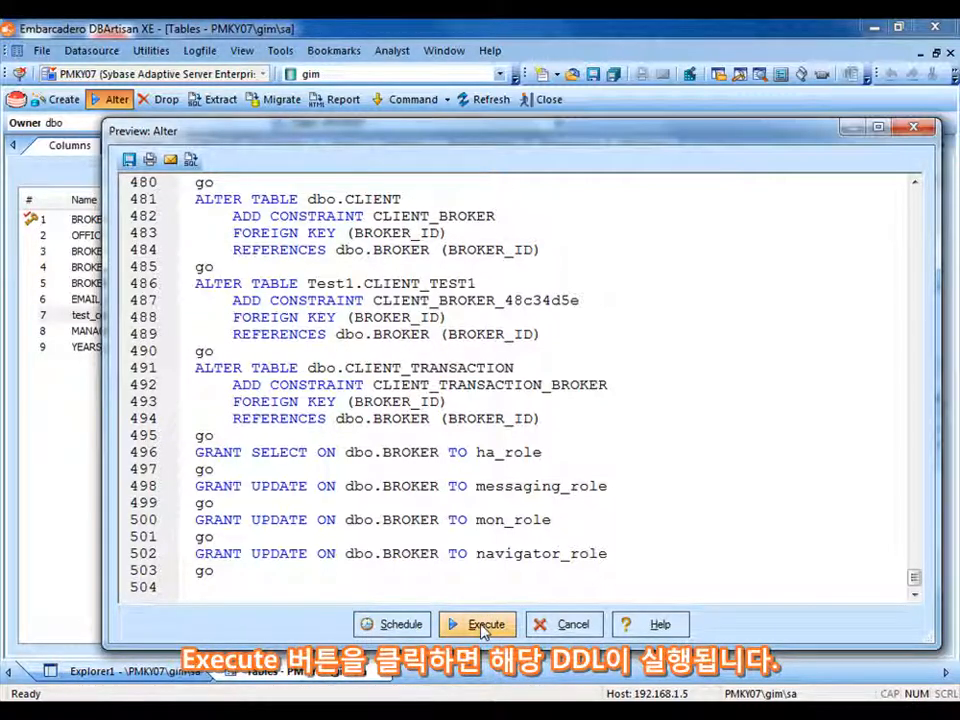
- Cancel the ALTER preview and close the BROKER table editor without saving the changes
left_click(557, 628)
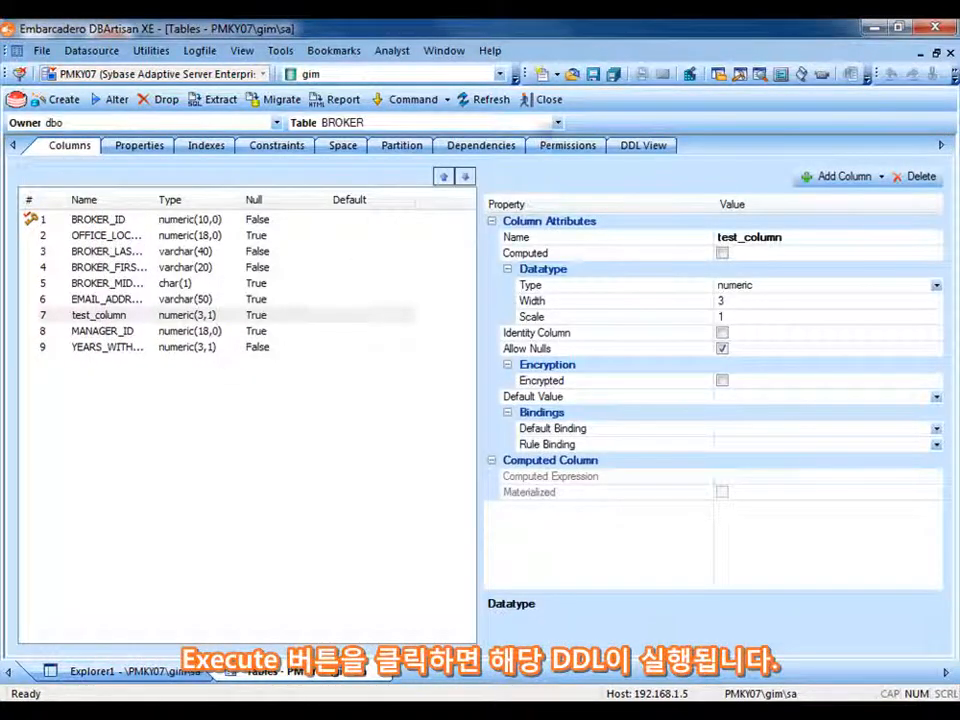
left_click(548, 100)
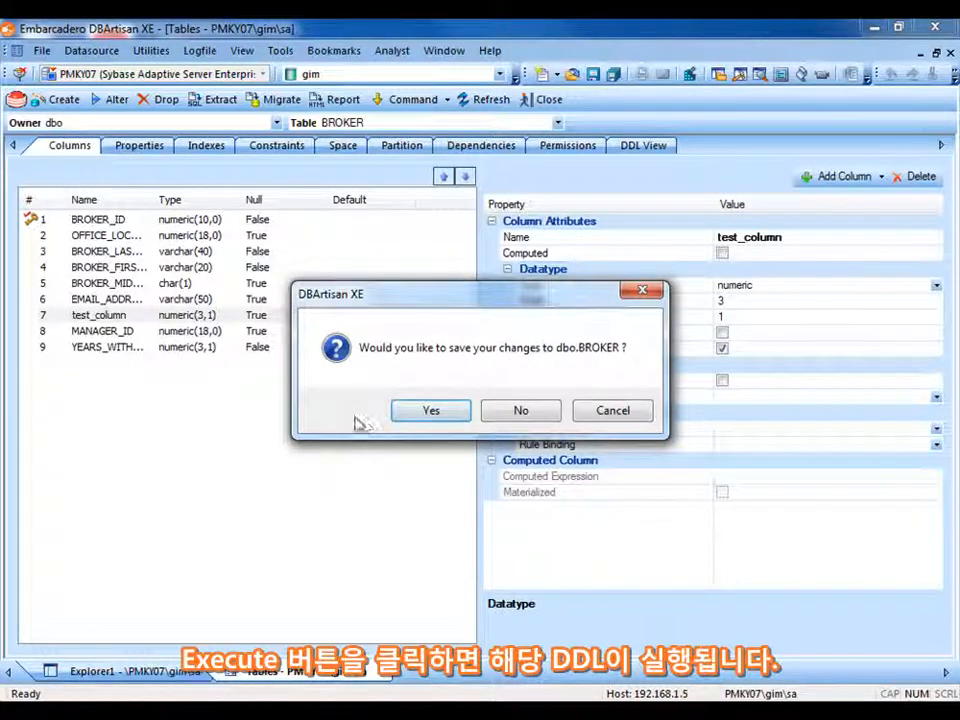
left_click(517, 412)
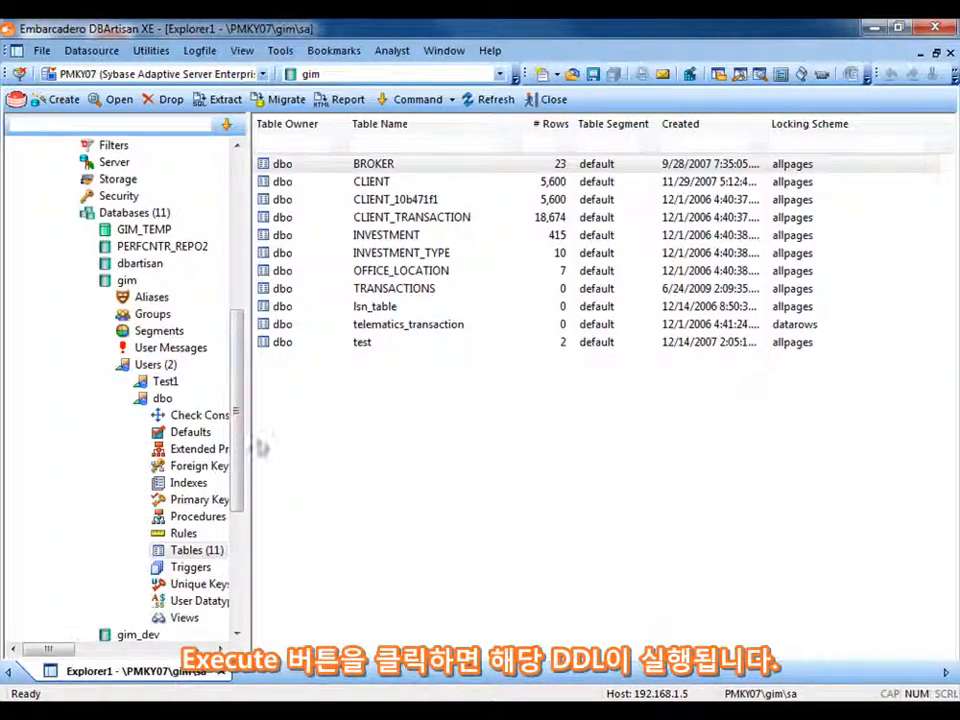
- Update the statistics of the BROKER, CLIENT, OFFICE_LOCATION and TRANSACTIONS tables together, checking the dependencies and script preview before executing
left_click(363, 168)
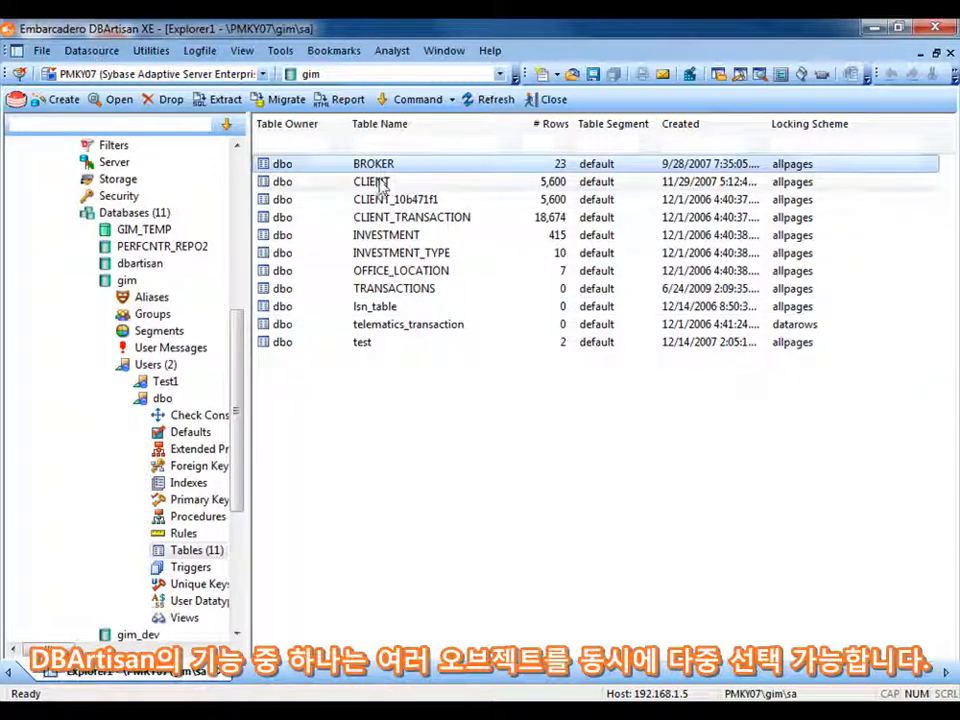
left_click(383, 184, "ctrl")
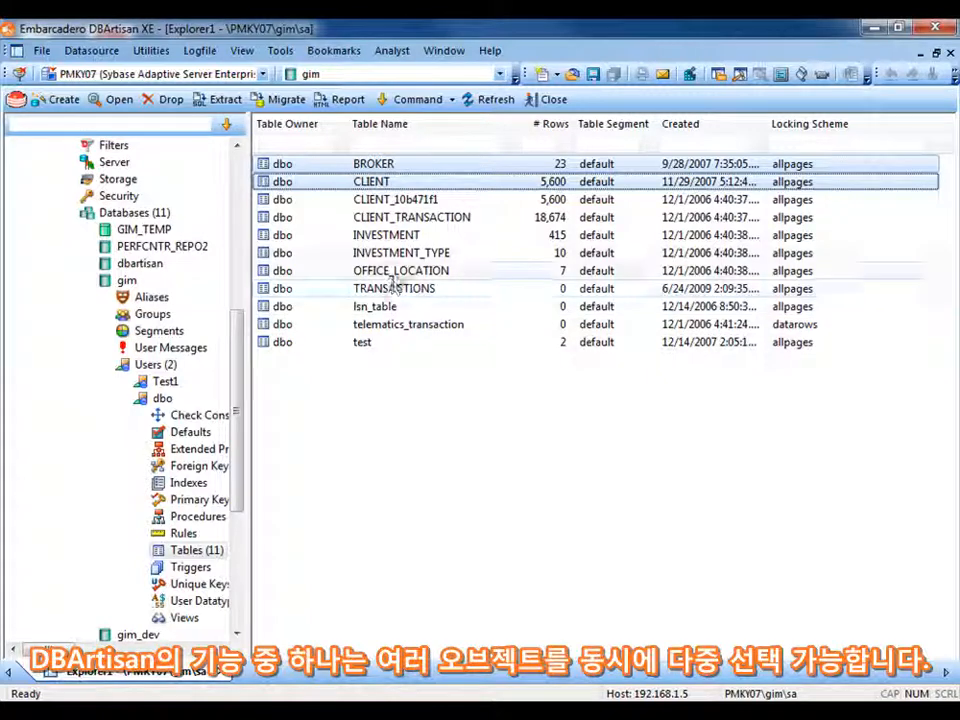
left_click(396, 272, "ctrl")
left_click(396, 290, "ctrl")
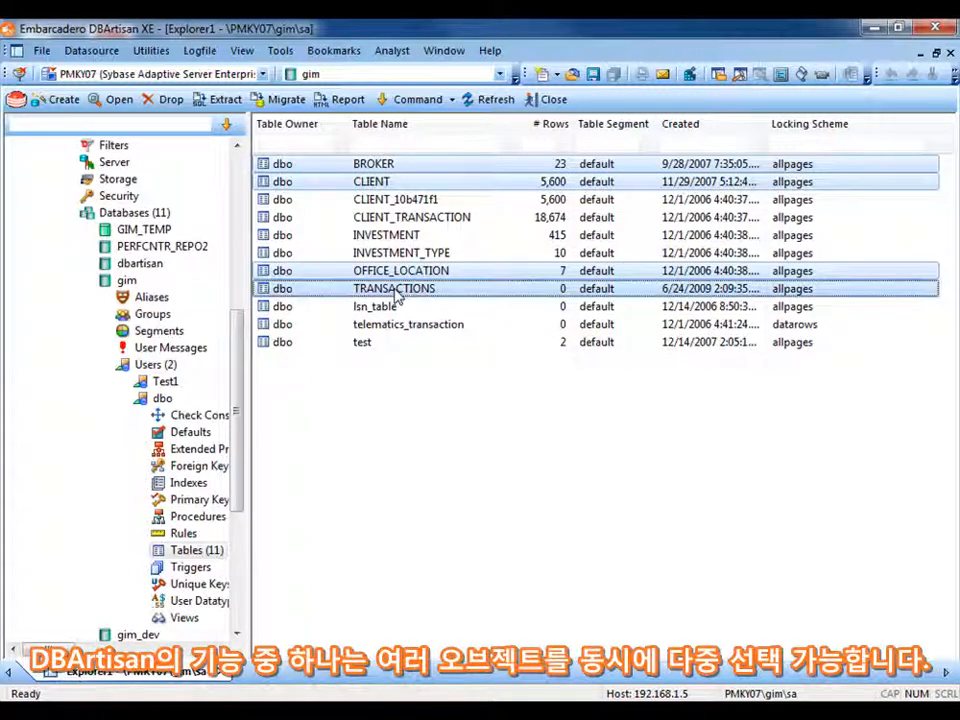
right_click(398, 296)
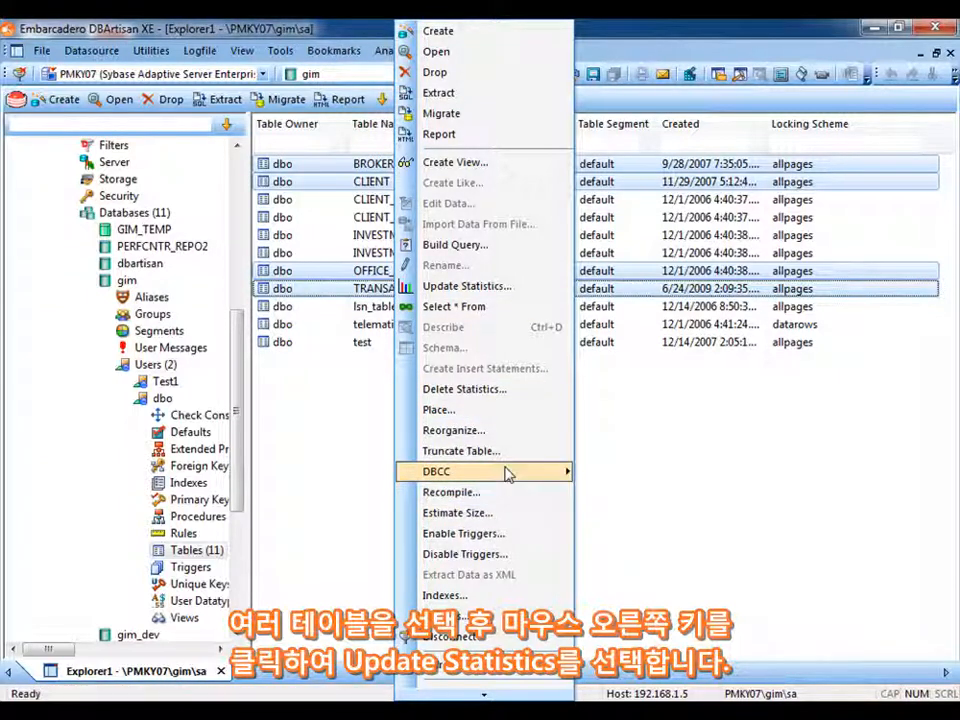
left_click(467, 286)
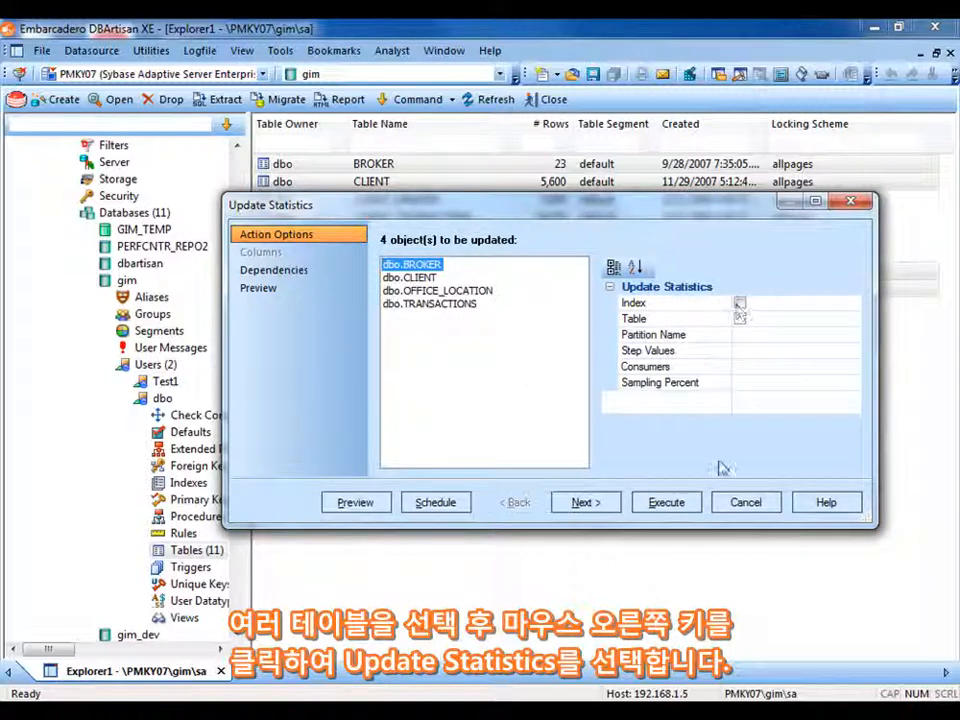
left_click(583, 502)
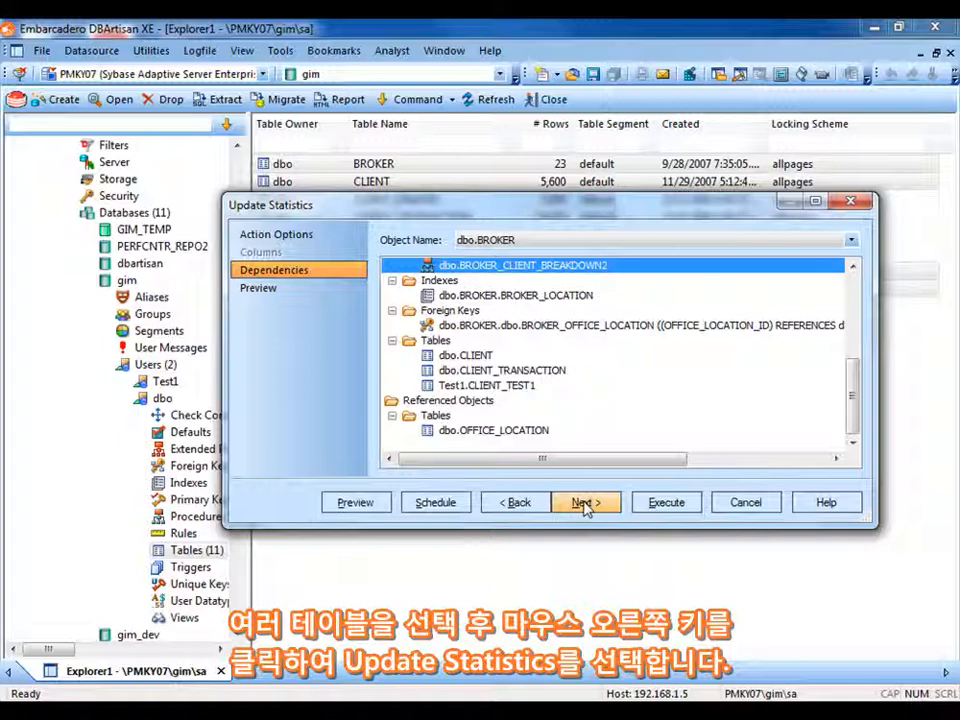
left_click(584, 503)
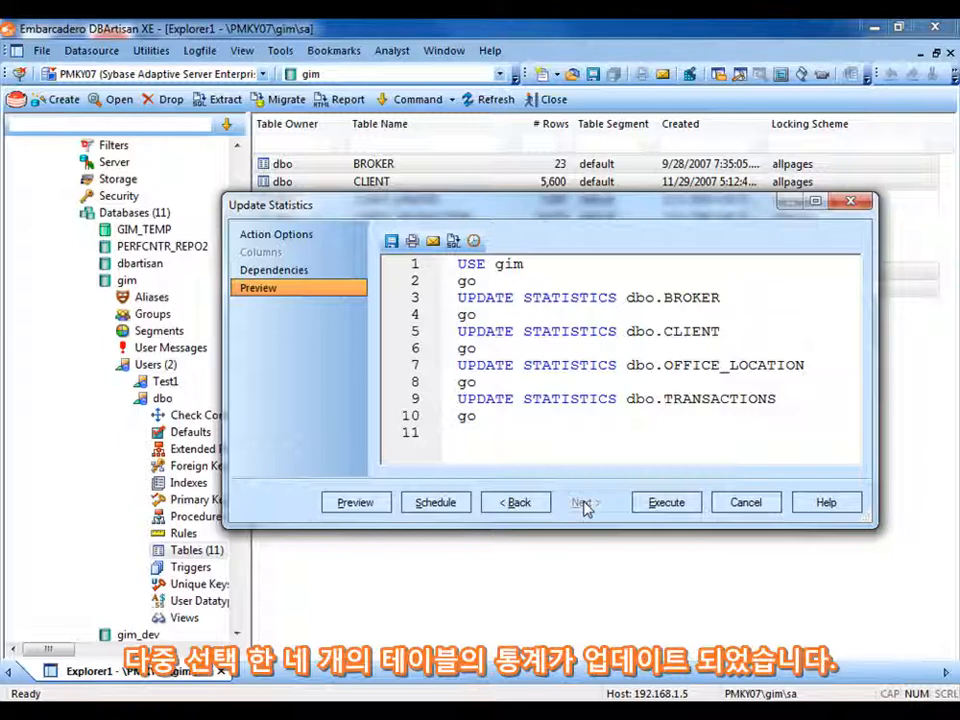
left_click(656, 502)
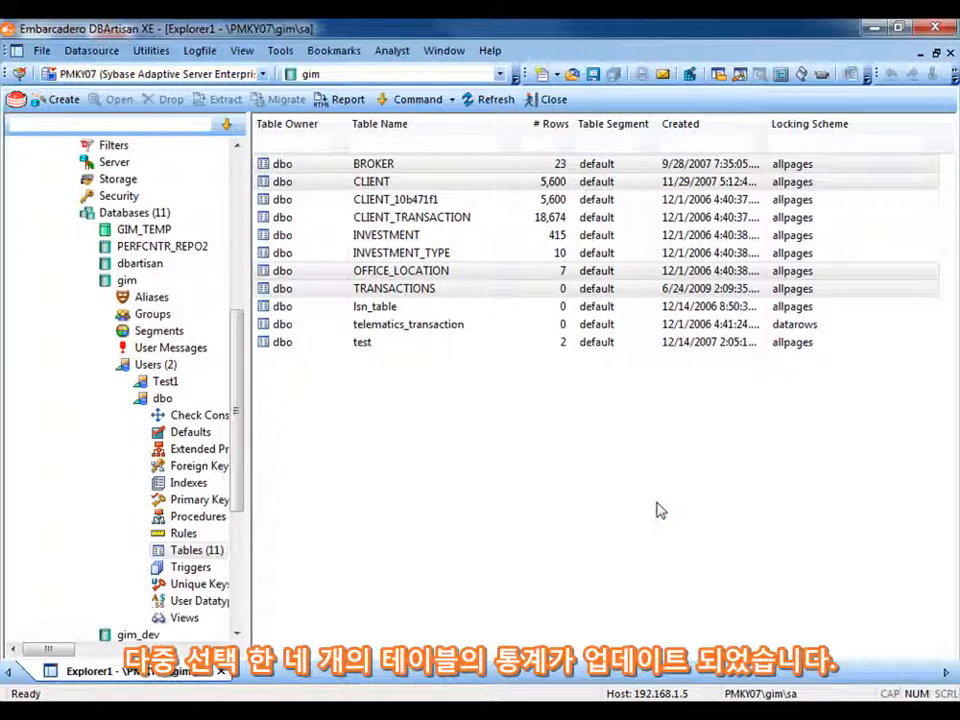